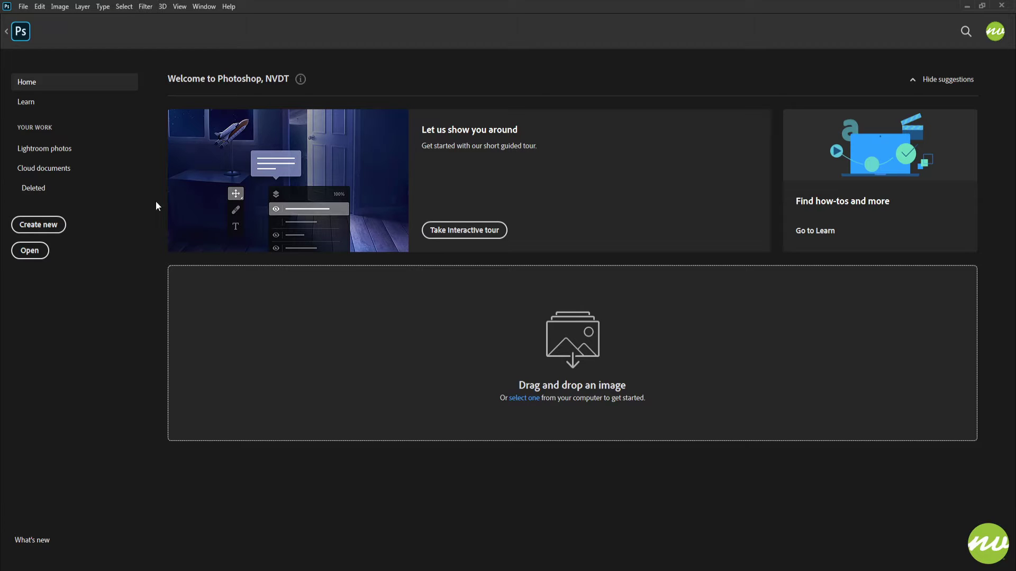
# Return to the open eye portrait and create a layer group named Eyes above the Background
pyautogui.click(19, 33)
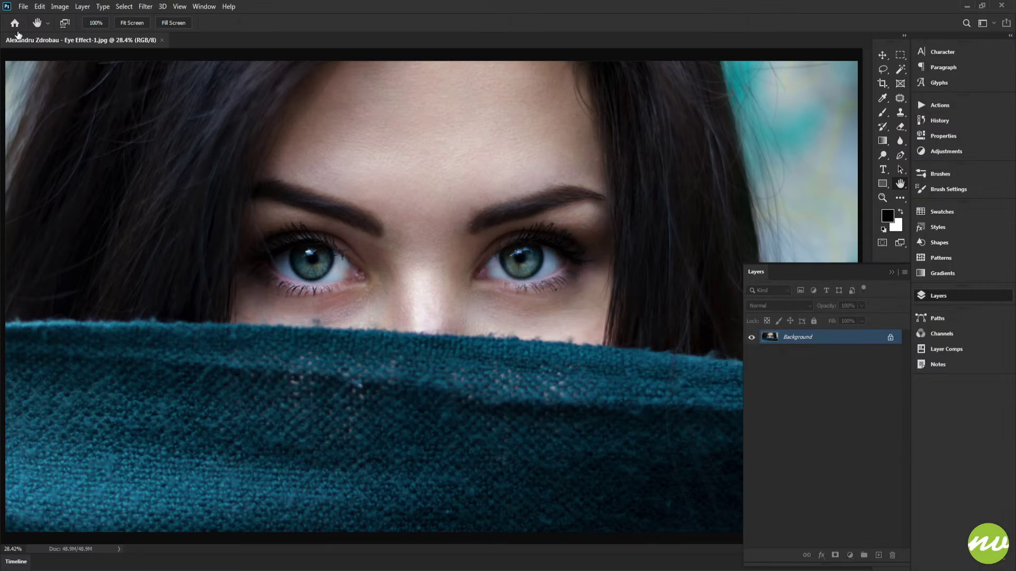
pyautogui.keyDown('alt'); pyautogui.click(370, 158); pyautogui.keyUp('alt')
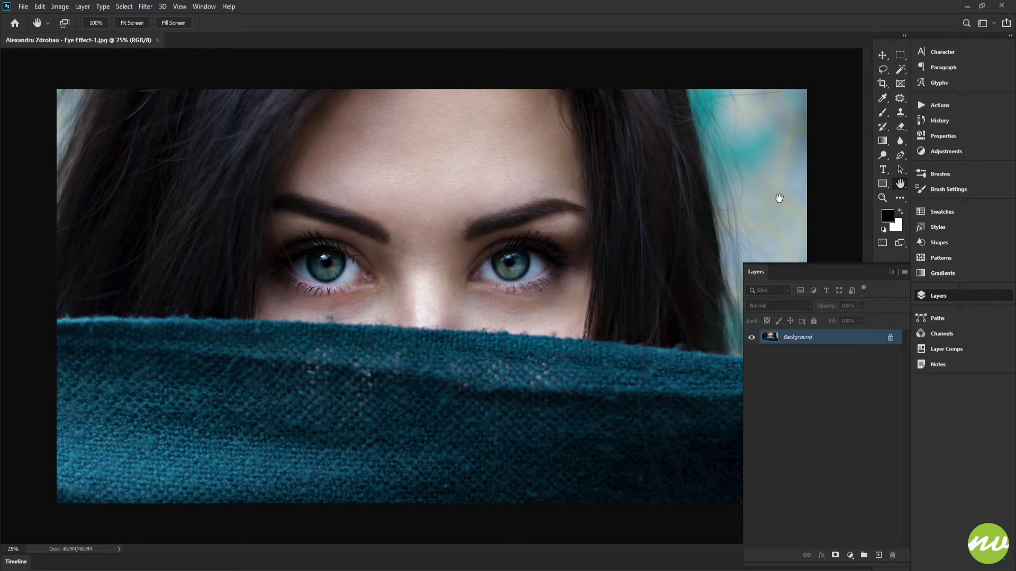
pyautogui.keyDown('alt'); pyautogui.click(864, 556); pyautogui.keyUp('alt')
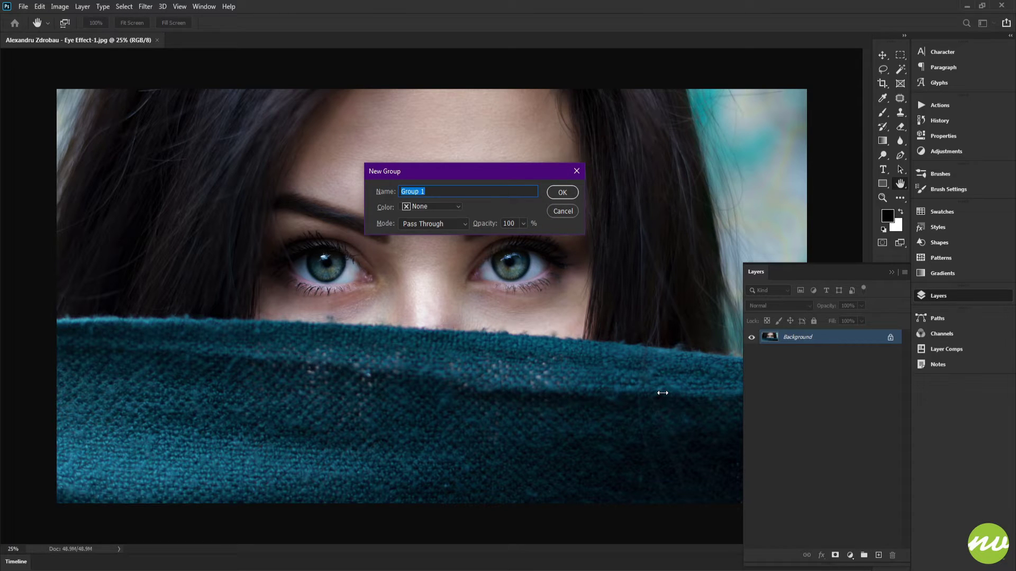
pyautogui.write('Eyes')
pyautogui.press('Return')
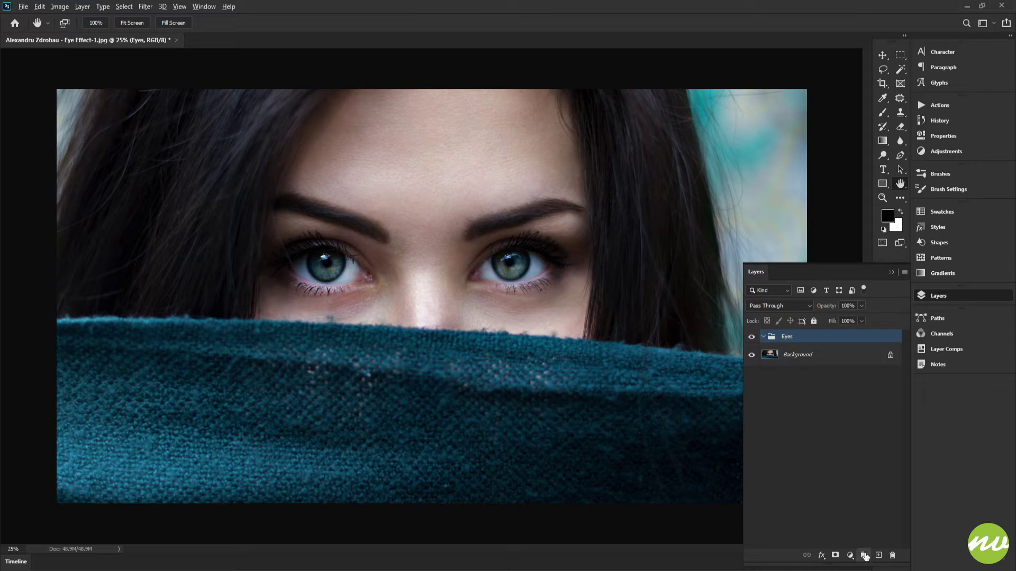
# Create another layer group named Shading above the Eyes group
pyautogui.keyDown('alt'); pyautogui.click(865, 556); pyautogui.keyUp('alt')
pyautogui.write('Shading')
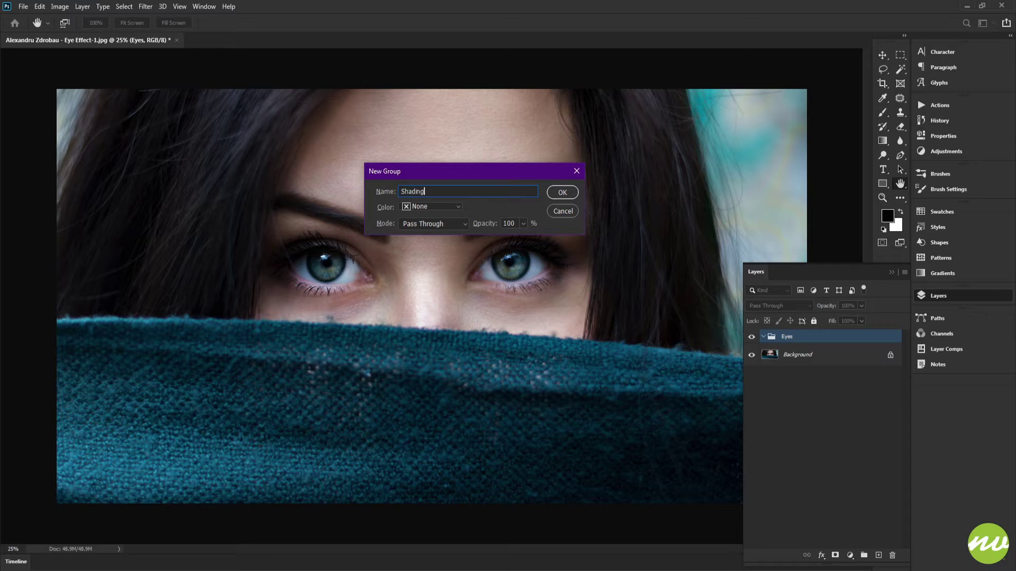
pyautogui.press('Return')
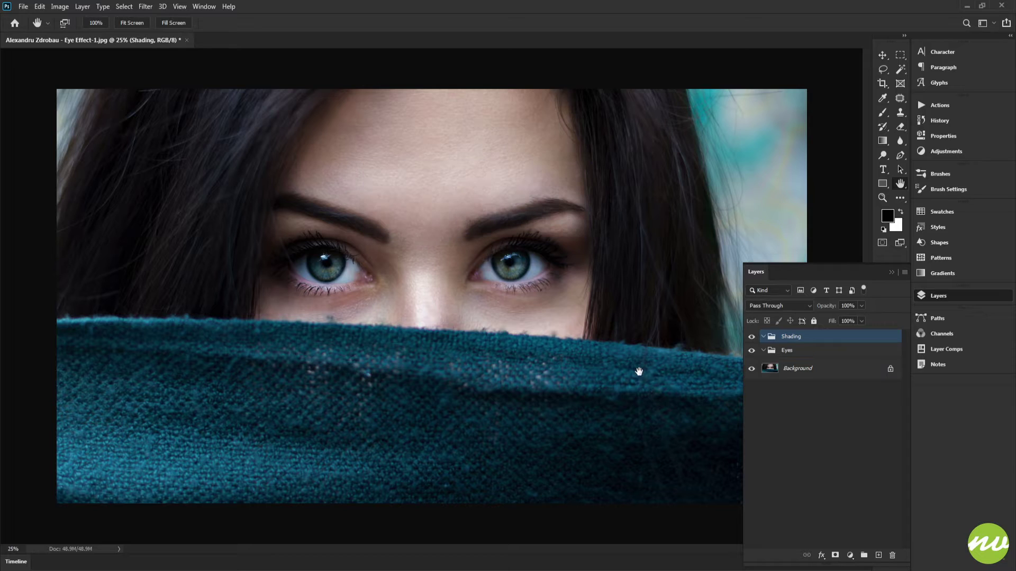
# Load the Blue channel's highlights as a selection with the Background layer active, and invert the selection to target the shadows
pyautogui.click(792, 371)
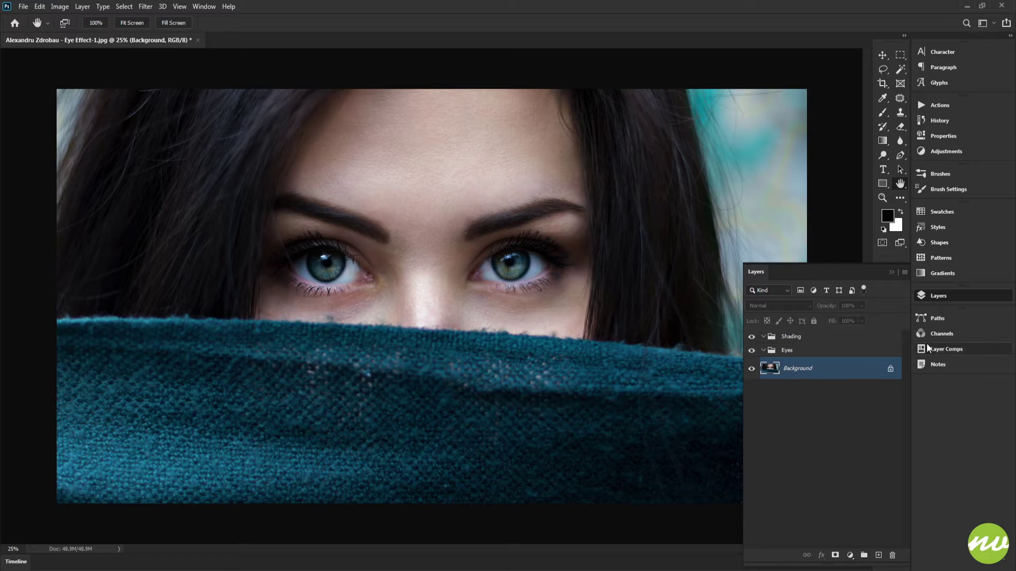
pyautogui.click(944, 334)
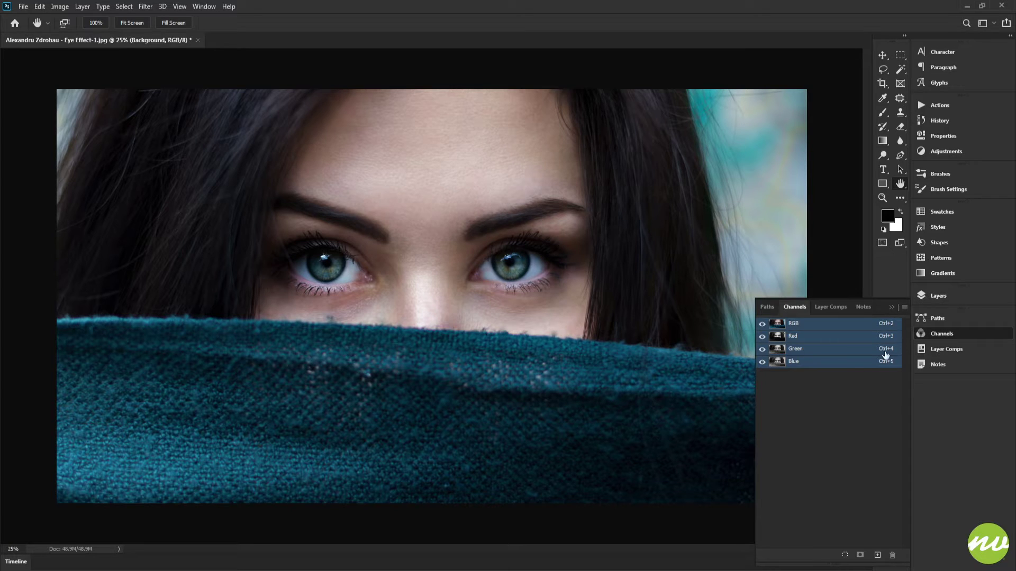
pyautogui.keyDown('ctrl'); pyautogui.click(778, 366); pyautogui.keyUp('ctrl')
pyautogui.press('F7')
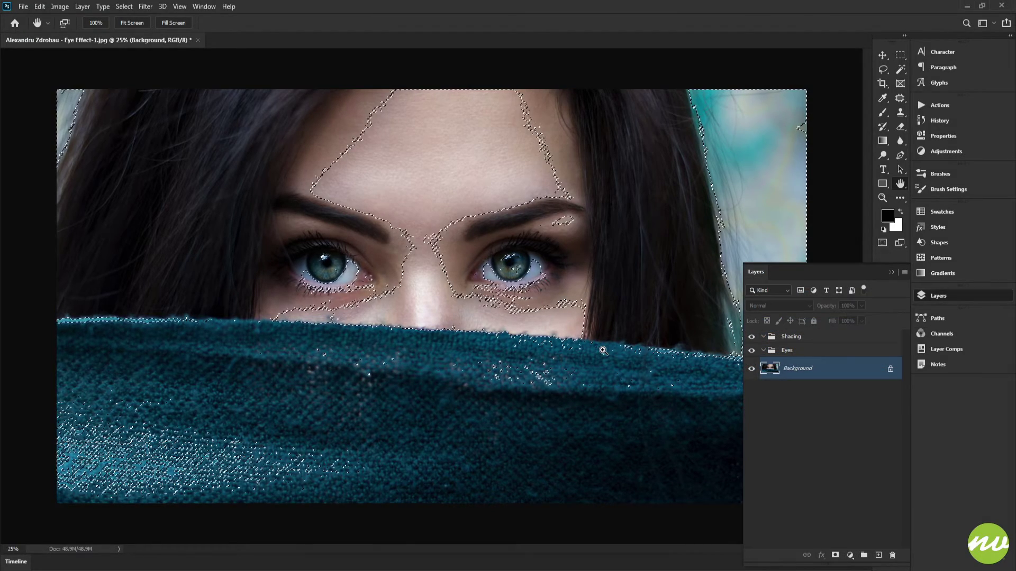
pyautogui.hotkey('ctrl', 'shift', 'i')
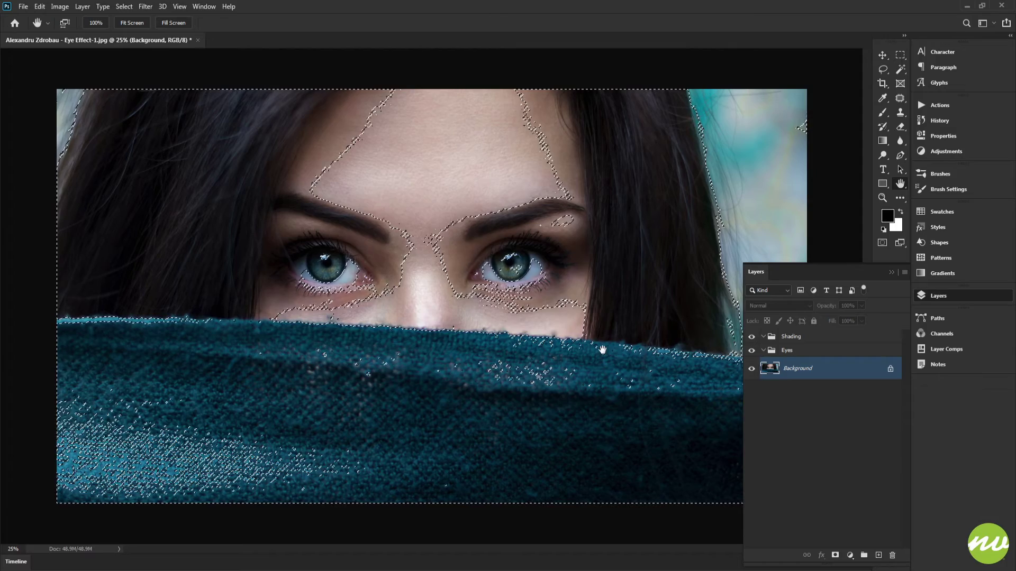
# Add a black (000000) Solid Color fill layer inside the Shading group, masked by the selection, and collapse the group
pyautogui.click(787, 338)
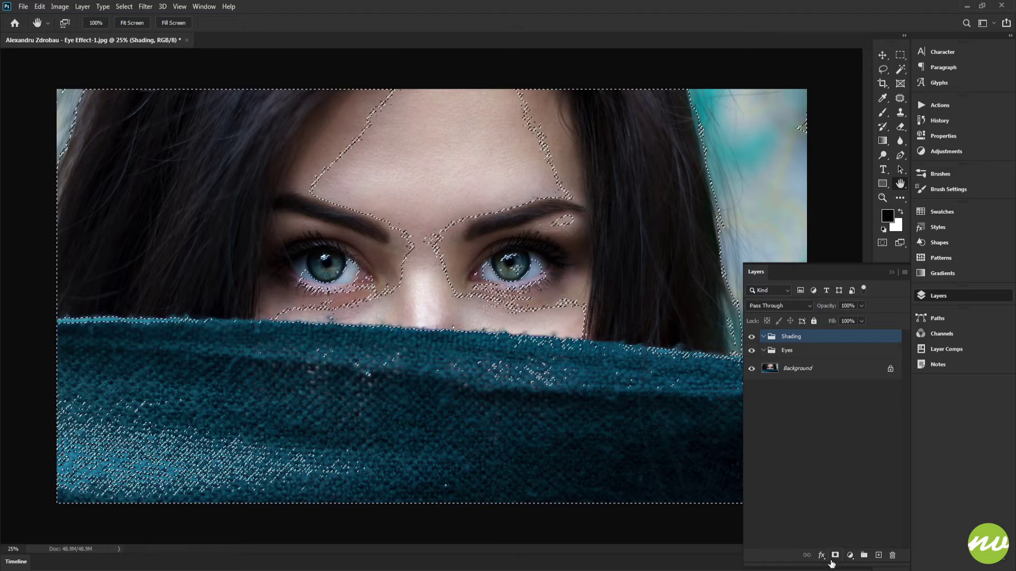
pyautogui.click(850, 555)
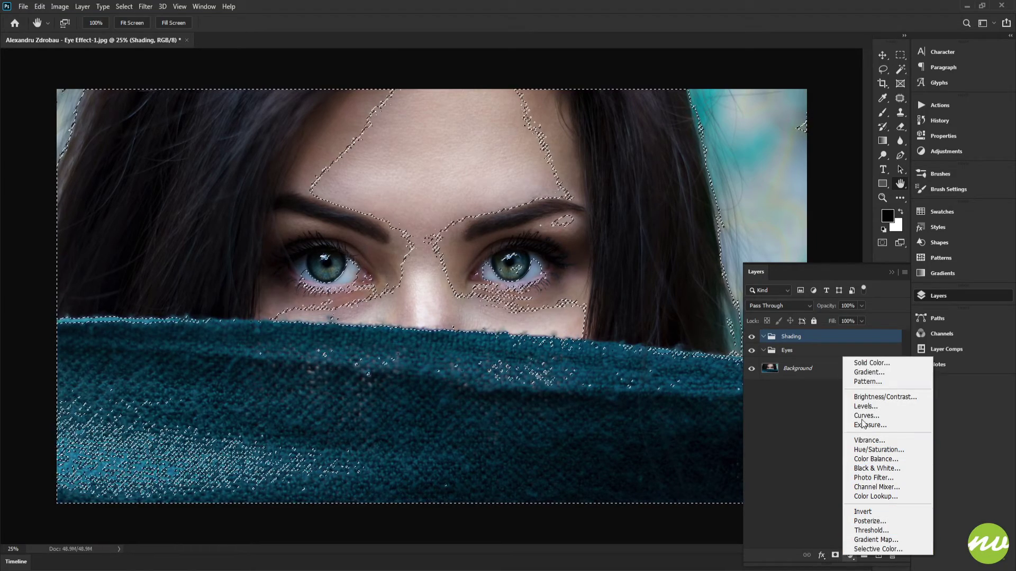
pyautogui.click(871, 363)
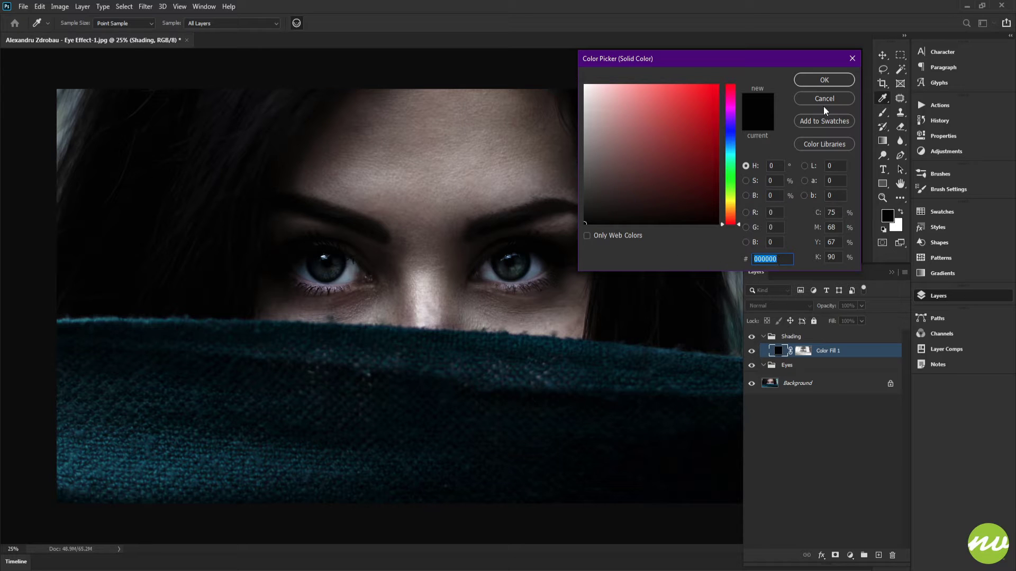
pyautogui.click(824, 80)
pyautogui.press('h')
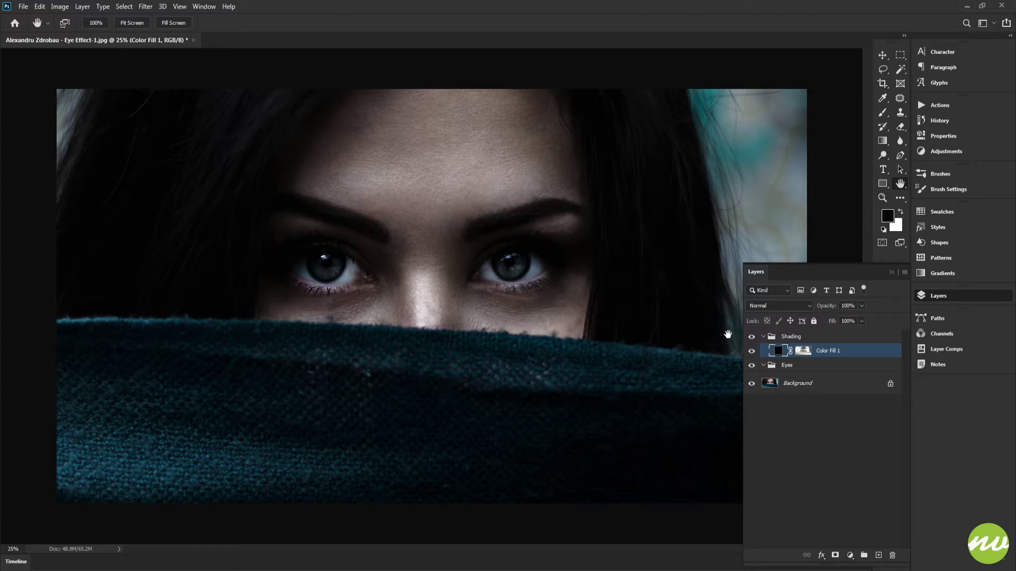
pyautogui.click(764, 337)
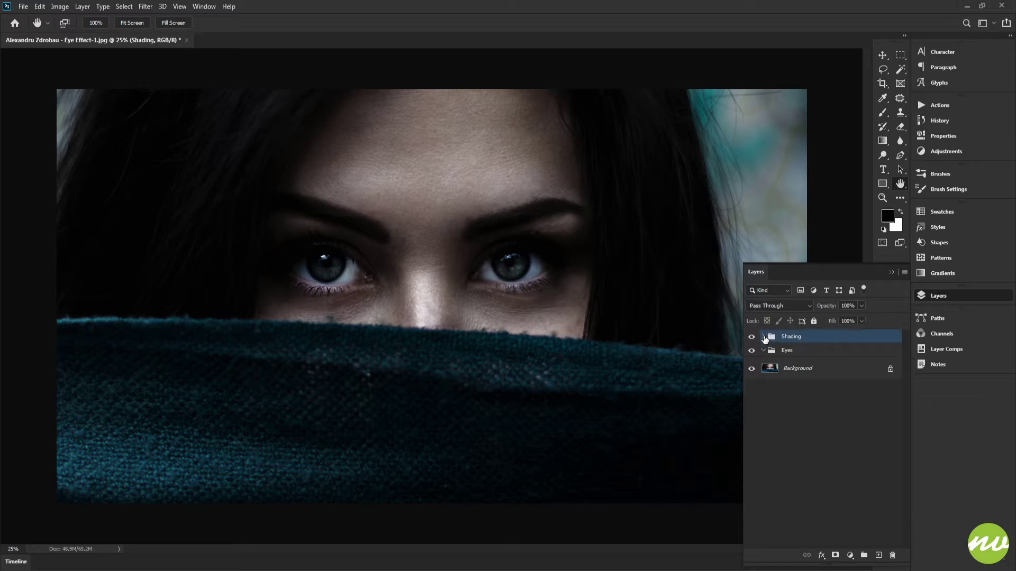
# Select the Background layer and enter Quick Mask mode with the first eye framed for masking
pyautogui.click(784, 353)
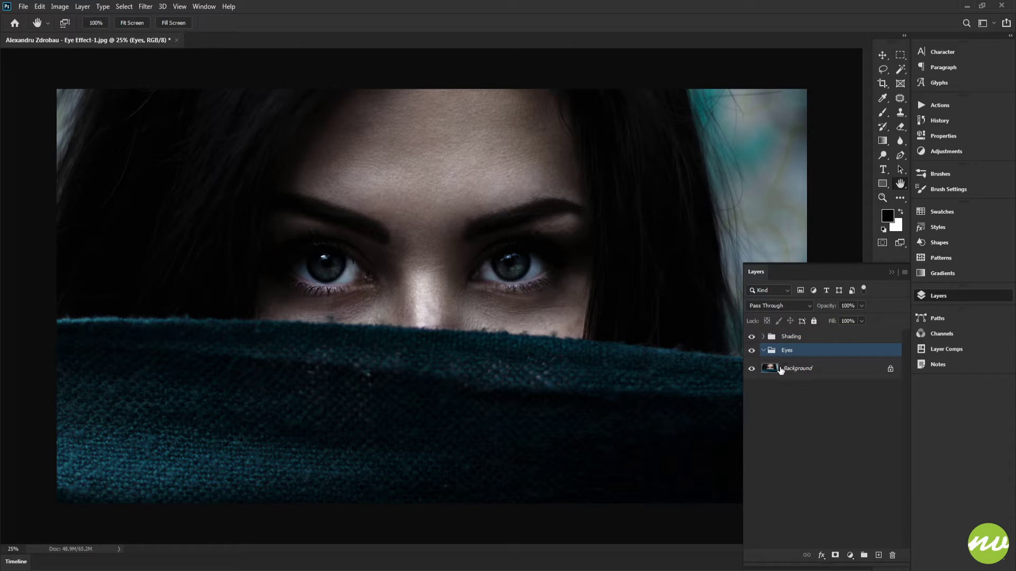
pyautogui.click(781, 370)
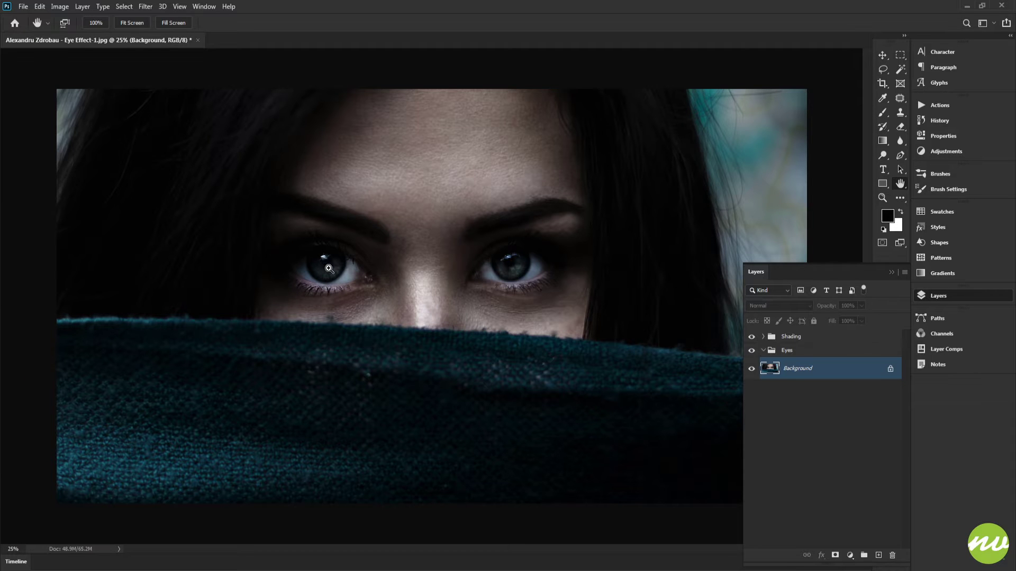
pyautogui.moveTo(328, 268); pyautogui.dragTo(511, 282)
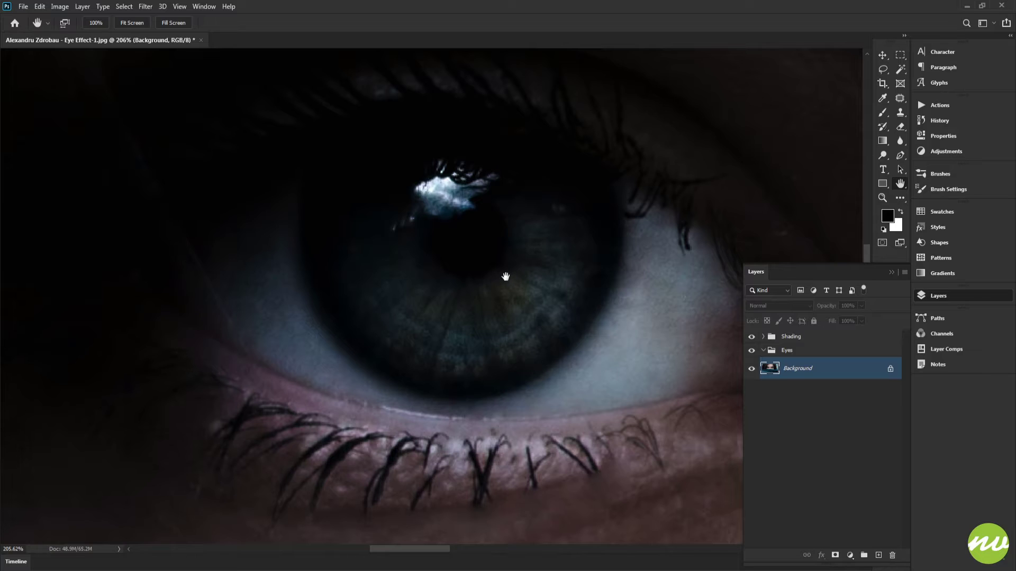
pyautogui.press('q')
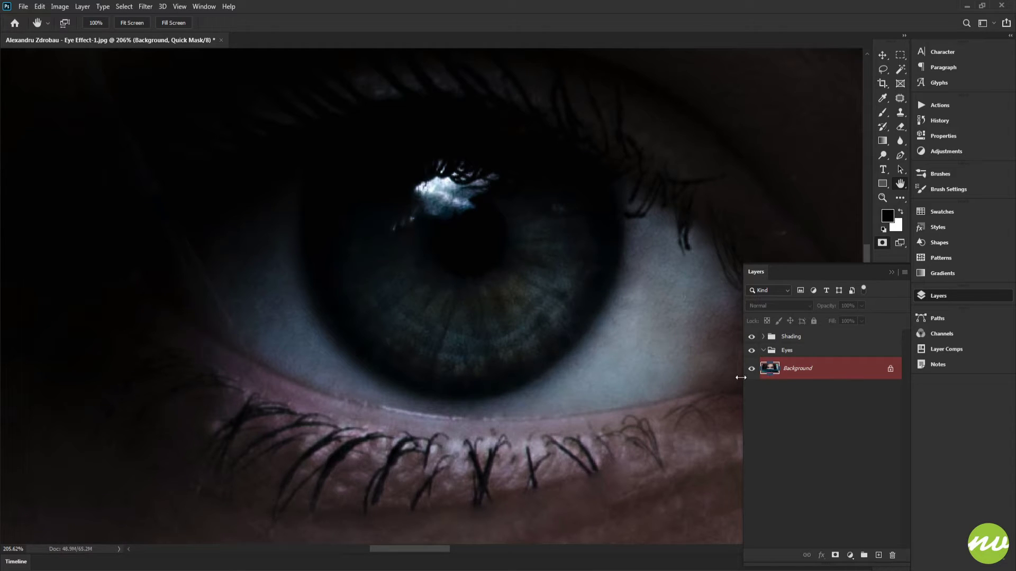
pyautogui.moveTo(471, 254); pyautogui.dragTo(460, 267)
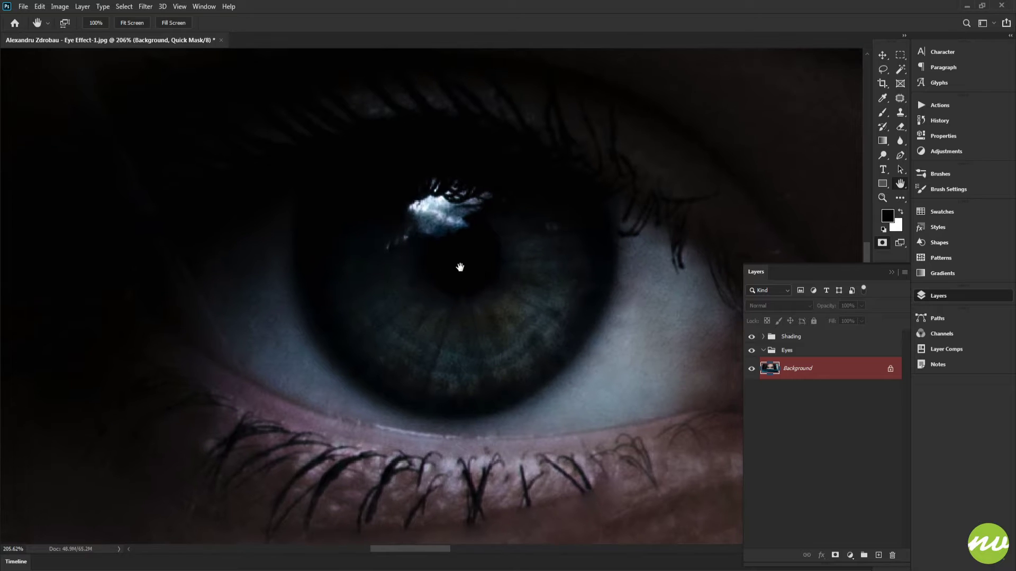
# Set the Brush tool to a size of 48 px and a hardness of 70%
pyautogui.press('b')
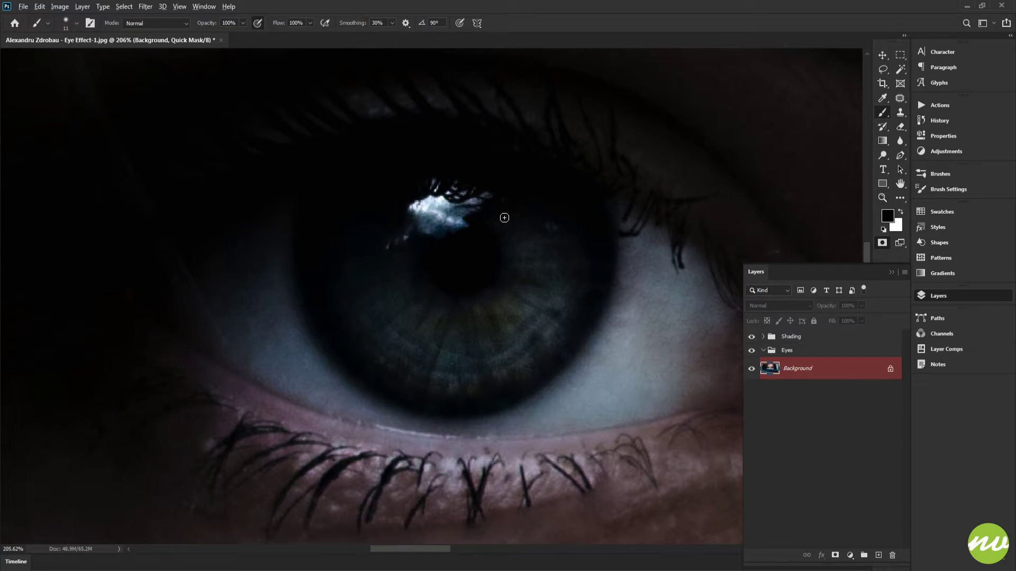
pyautogui.moveTo(521, 212)
pyautogui.mouseDown()
pyautogui.moveTo(574, 218)
pyautogui.moveTo(551, 201)
pyautogui.moveTo(579, 200)
pyautogui.moveTo(537, 203)
pyautogui.moveTo(594, 200)
pyautogui.moveTo(544, 214)
pyautogui.mouseUp()
pyautogui.rightClick(577, 213)
pyautogui.moveTo(652, 264); pyautogui.dragTo(676, 265)
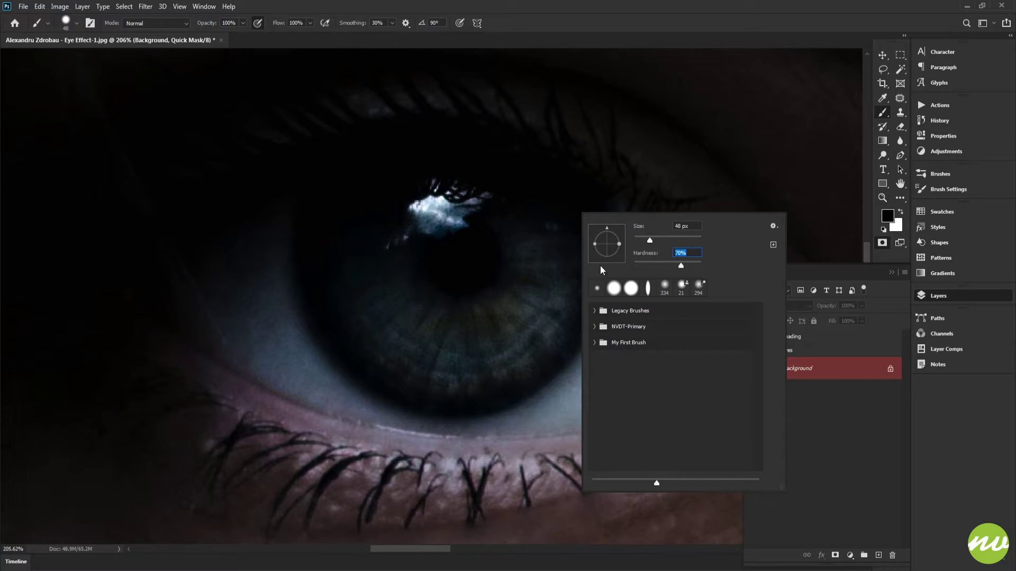
pyautogui.press('Return')
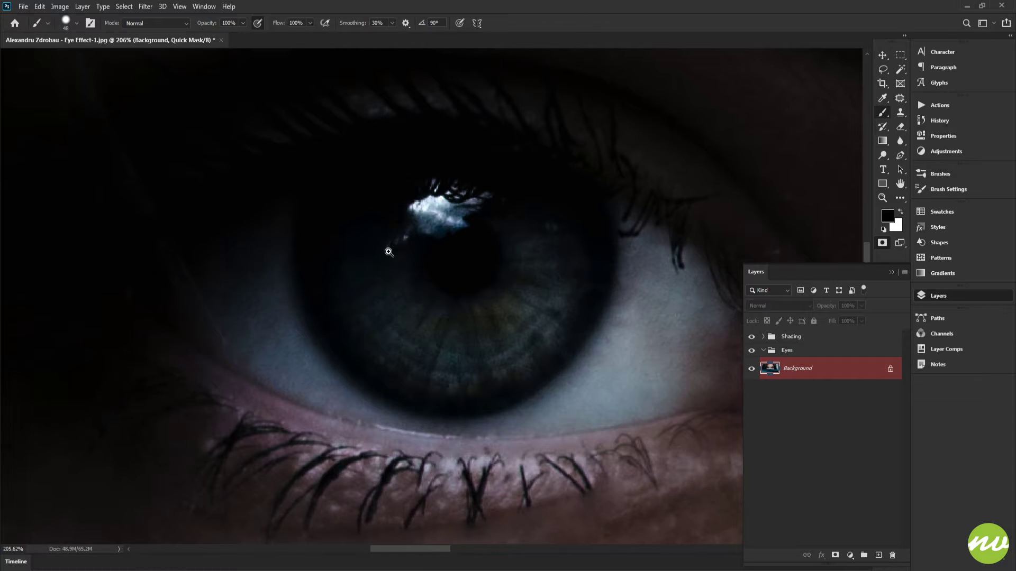
# Paint the Quick Mask in black as a ring around the outer part of the iris
pyautogui.moveTo(388, 252)
pyautogui.mouseDown()
pyautogui.moveTo(412, 285)
pyautogui.moveTo(381, 258)
pyautogui.moveTo(391, 262)
pyautogui.moveTo(356, 254)
pyautogui.mouseUp()
pyautogui.click(291, 162)
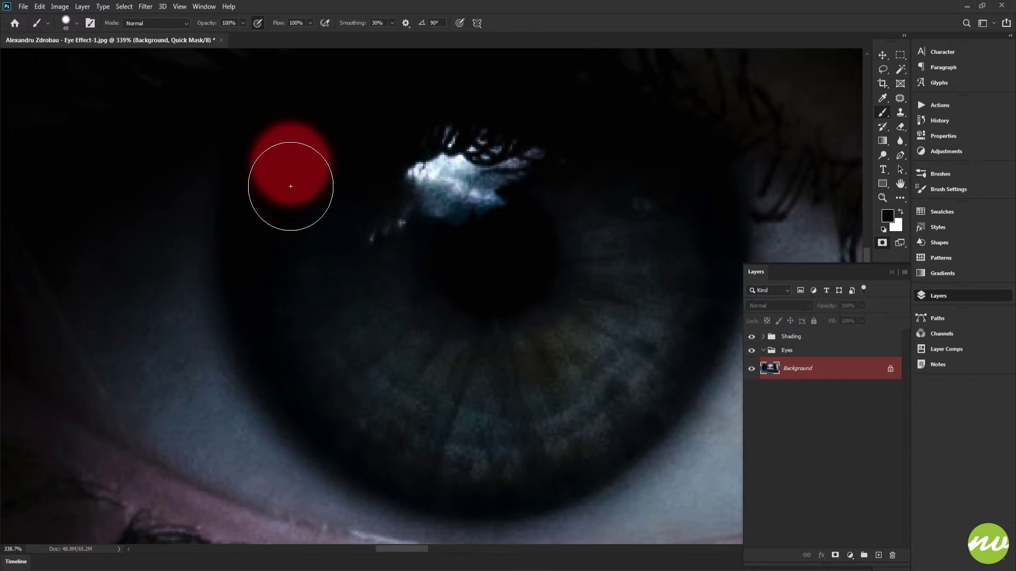
pyautogui.moveTo(291, 186)
pyautogui.mouseDown()
pyautogui.moveTo(291, 229)
pyautogui.moveTo(311, 245)
pyautogui.mouseUp()
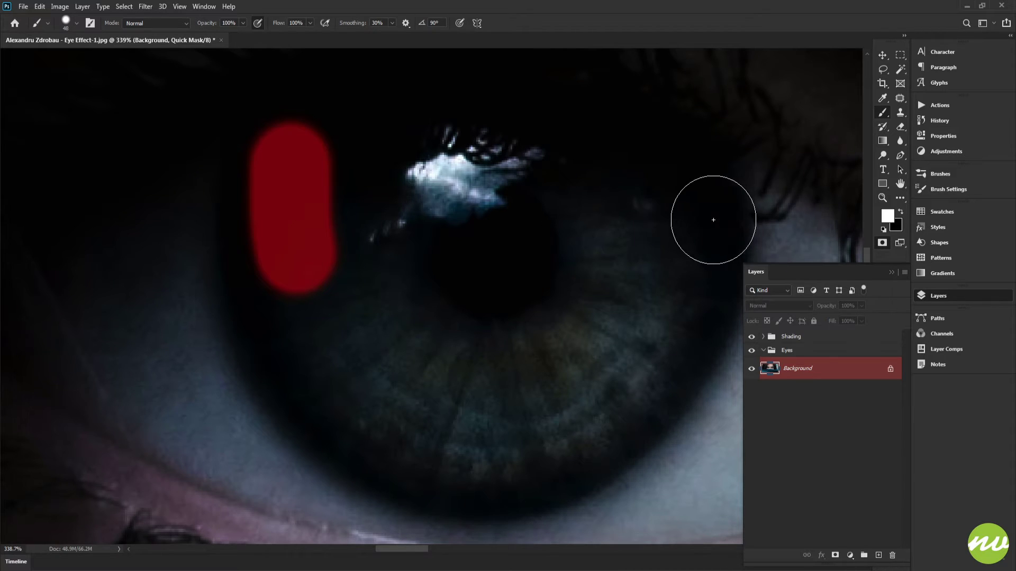
pyautogui.press('x')
pyautogui.press('x')
pyautogui.moveTo(418, 245); pyautogui.dragTo(456, 203)
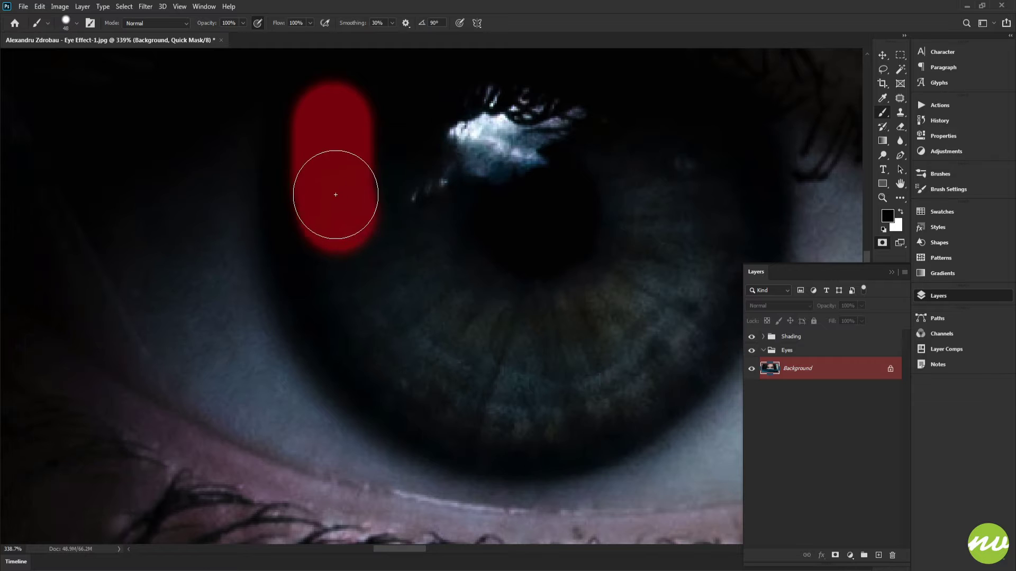
pyautogui.click(333, 229)
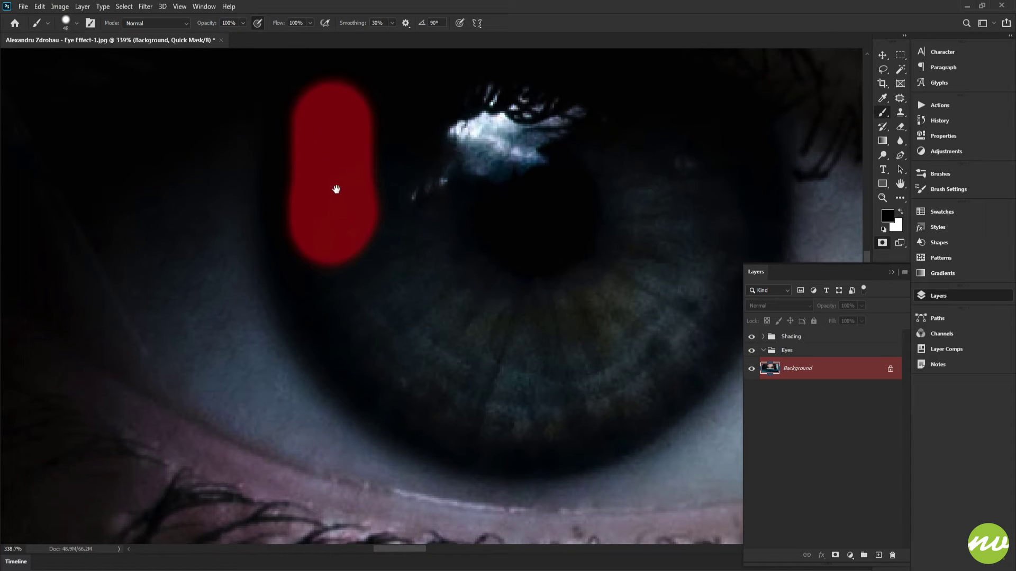
pyautogui.moveTo(336, 190)
pyautogui.mouseDown()
pyautogui.moveTo(307, 114)
pyautogui.moveTo(326, 217)
pyautogui.moveTo(372, 309)
pyautogui.moveTo(456, 362)
pyautogui.moveTo(573, 359)
pyautogui.moveTo(633, 317)
pyautogui.moveTo(671, 241)
pyautogui.moveTo(575, 343)
pyautogui.moveTo(566, 368)
pyautogui.moveTo(587, 341)
pyautogui.moveTo(579, 268)
pyautogui.moveTo(544, 216)
pyautogui.moveTo(501, 189)
pyautogui.moveTo(415, 155)
pyautogui.moveTo(373, 155)
pyautogui.moveTo(305, 167)
pyautogui.moveTo(269, 190)
pyautogui.moveTo(259, 238)
pyautogui.moveTo(276, 297)
pyautogui.moveTo(311, 253)
pyautogui.moveTo(360, 275)
pyautogui.mouseUp()
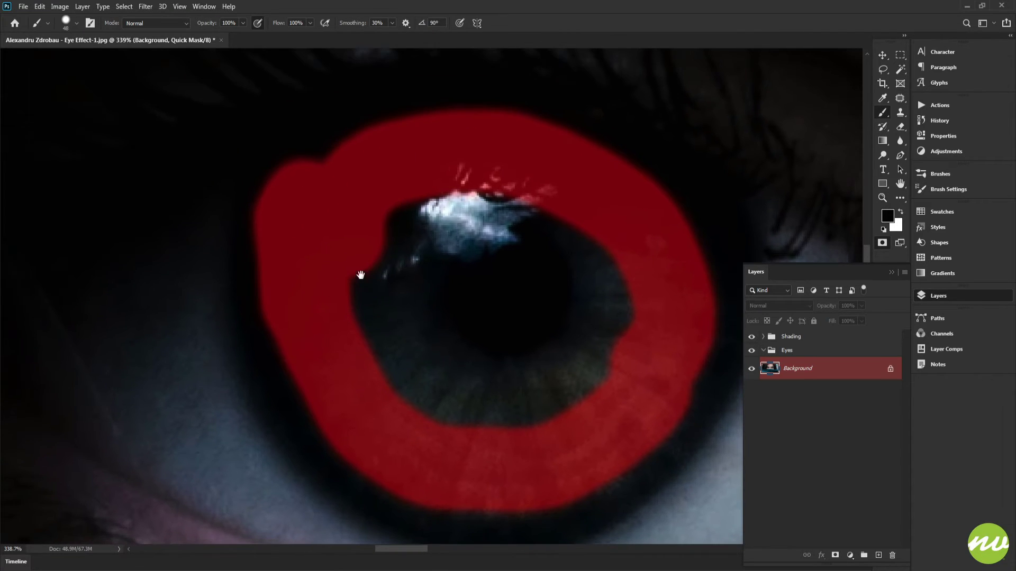
# Hide the pixel grid, paint the Quick Mask over the inner iris with a 26 px brush, and undo the last stroke
pyautogui.moveTo(318, 202)
pyautogui.mouseDown()
pyautogui.moveTo(423, 159)
pyautogui.moveTo(342, 177)
pyautogui.moveTo(304, 210)
pyautogui.moveTo(332, 215)
pyautogui.mouseUp()
pyautogui.moveTo(385, 299)
pyautogui.mouseDown()
pyautogui.moveTo(373, 232)
pyautogui.moveTo(397, 270)
pyautogui.mouseUp()
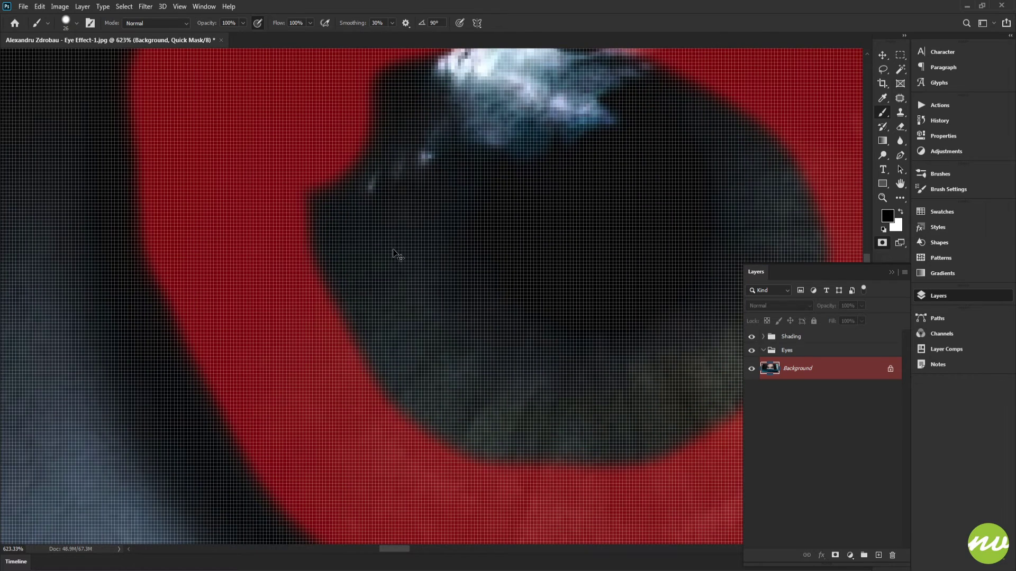
pyautogui.hotkey('ctrl', 'h')
pyautogui.moveTo(361, 270); pyautogui.dragTo(286, 306)
pyautogui.moveTo(251, 222)
pyautogui.mouseDown()
pyautogui.moveTo(257, 306)
pyautogui.moveTo(328, 442)
pyautogui.moveTo(617, 460)
pyautogui.moveTo(660, 410)
pyautogui.mouseUp()
pyautogui.moveTo(700, 205)
pyautogui.mouseDown()
pyautogui.moveTo(610, 234)
pyautogui.moveTo(561, 152)
pyautogui.moveTo(601, 227)
pyautogui.moveTo(596, 303)
pyautogui.moveTo(552, 405)
pyautogui.moveTo(351, 430)
pyautogui.moveTo(649, 344)
pyautogui.moveTo(646, 236)
pyautogui.moveTo(595, 197)
pyautogui.moveTo(613, 265)
pyautogui.moveTo(608, 341)
pyautogui.moveTo(617, 229)
pyautogui.mouseUp()
pyautogui.hotkey('ctrl', 'z')
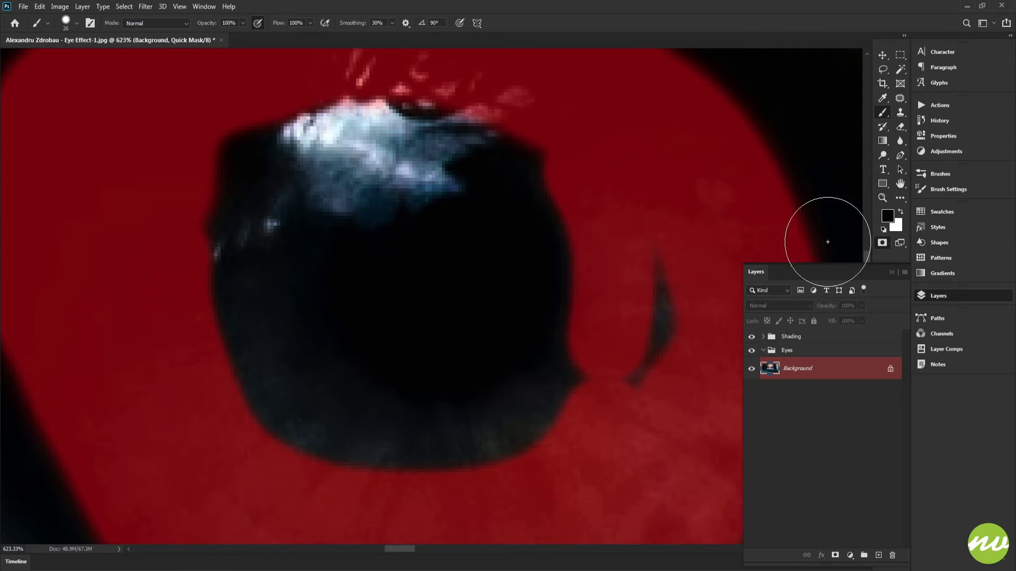
# Set the brush tip's spacing to 15% and return to the layer list
pyautogui.click(960, 191)
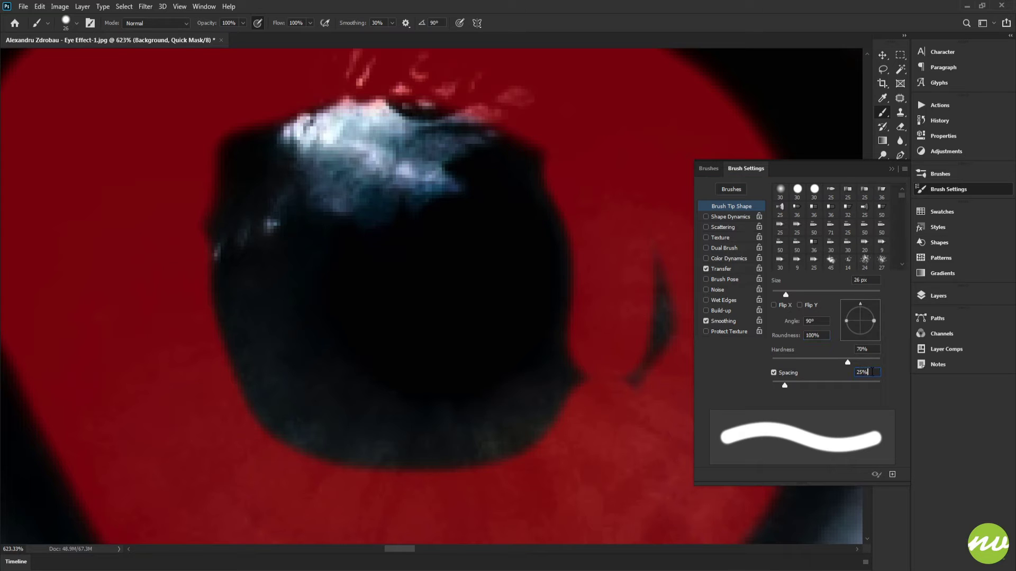
pyautogui.scroll(-5, 872, 372)
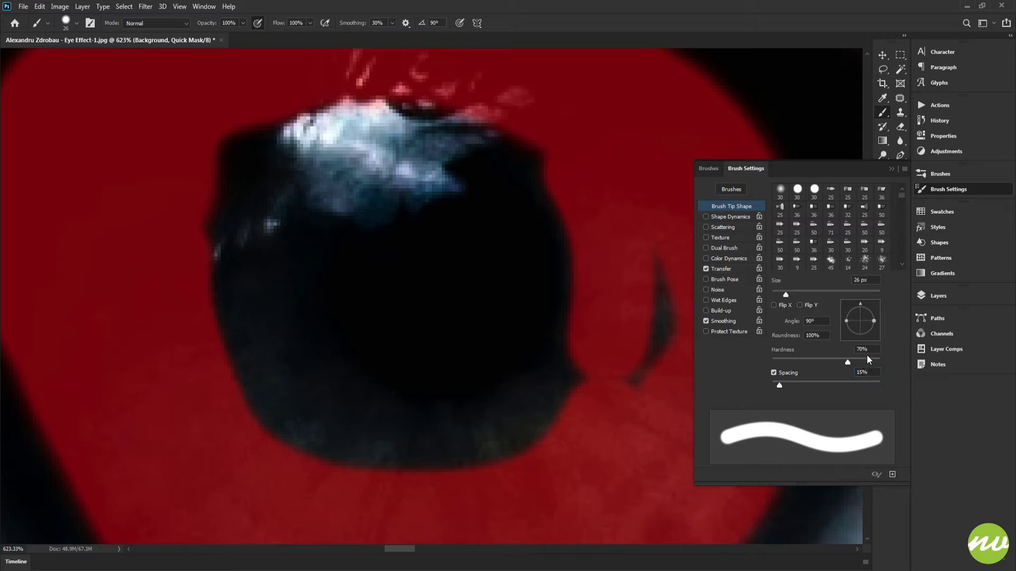
pyautogui.click(932, 296)
# Paint the Quick Mask in black over the remaining inner iris with the 26 px brush, closing in around the unmasked pupil
pyautogui.moveTo(622, 275); pyautogui.dragTo(571, 259)
pyautogui.moveTo(604, 228)
pyautogui.mouseDown()
pyautogui.moveTo(599, 346)
pyautogui.moveTo(533, 410)
pyautogui.mouseUp()
pyautogui.moveTo(574, 311)
pyautogui.mouseDown()
pyautogui.moveTo(615, 270)
pyautogui.moveTo(538, 376)
pyautogui.moveTo(463, 395)
pyautogui.moveTo(340, 381)
pyautogui.mouseUp()
pyautogui.moveTo(561, 331)
pyautogui.mouseDown()
pyautogui.moveTo(541, 365)
pyautogui.moveTo(441, 388)
pyautogui.moveTo(325, 368)
pyautogui.mouseUp()
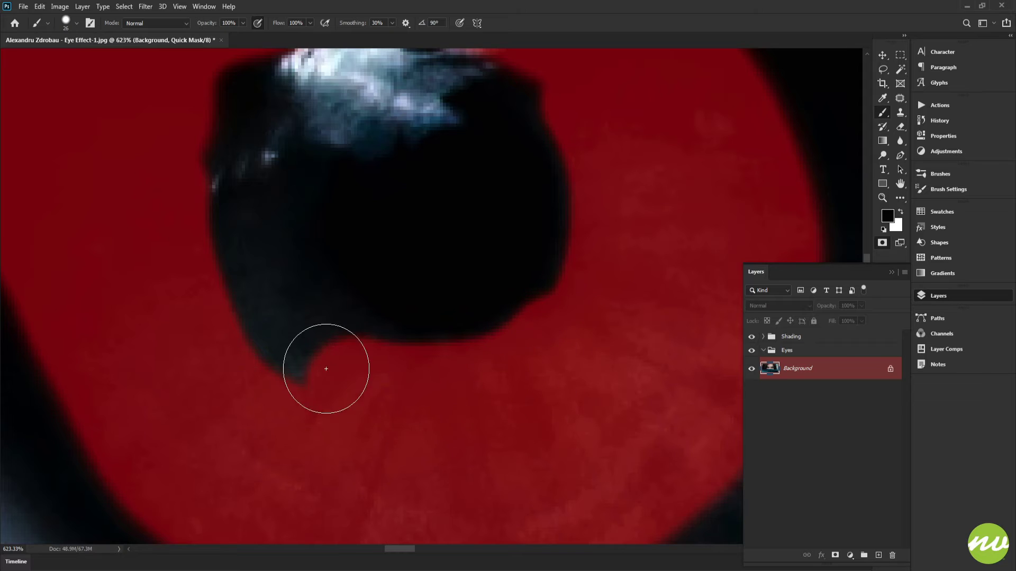
pyautogui.moveTo(253, 279); pyautogui.dragTo(258, 352)
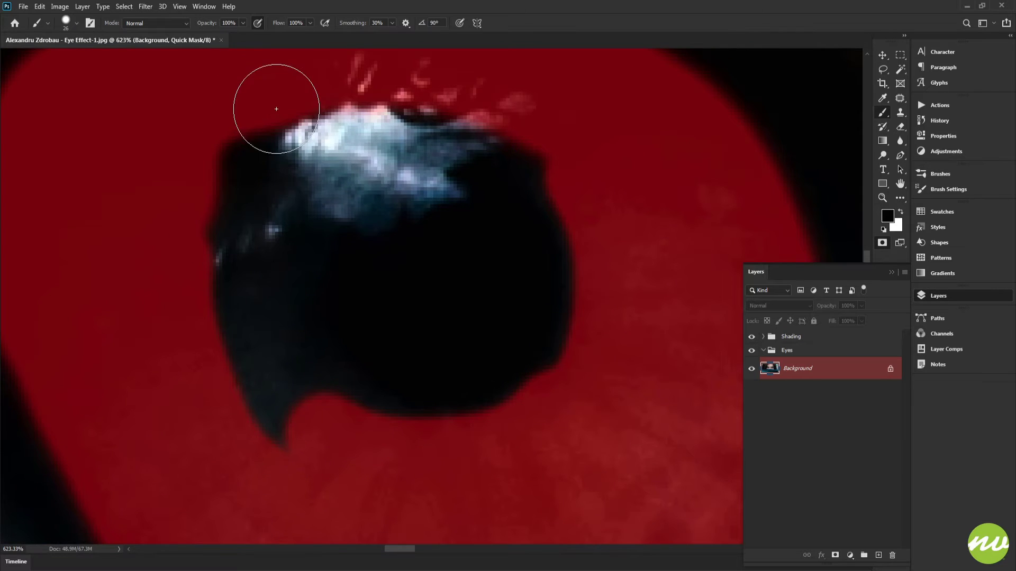
pyautogui.moveTo(408, 440)
pyautogui.mouseDown()
pyautogui.moveTo(297, 369)
pyautogui.moveTo(282, 258)
pyautogui.moveTo(318, 167)
pyautogui.moveTo(388, 127)
pyautogui.moveTo(504, 137)
pyautogui.moveTo(601, 227)
pyautogui.mouseUp()
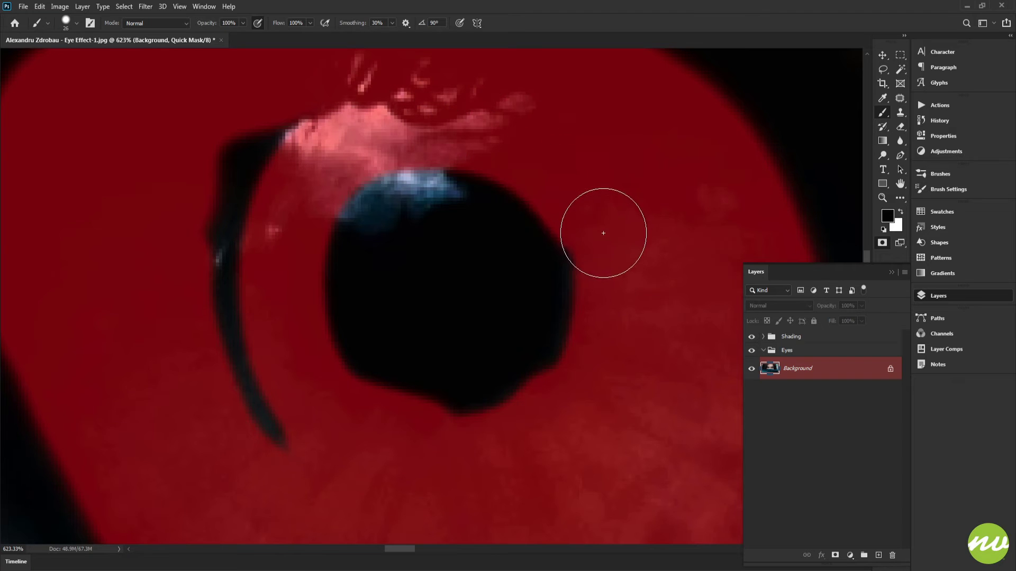
pyautogui.moveTo(312, 130)
pyautogui.mouseDown()
pyautogui.moveTo(259, 153)
pyautogui.moveTo(230, 224)
pyautogui.moveTo(233, 315)
pyautogui.moveTo(265, 453)
pyautogui.mouseUp()
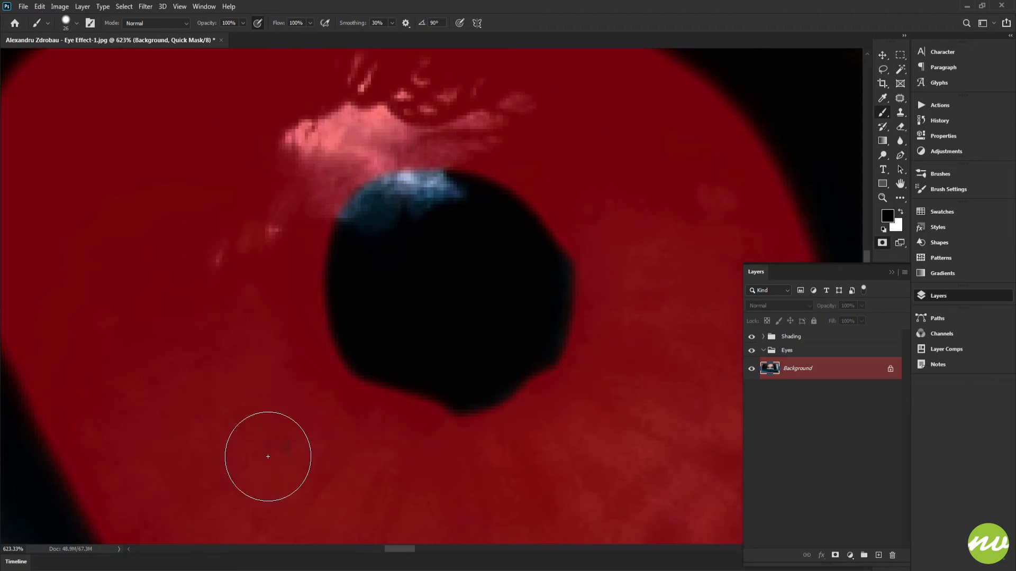
pyautogui.moveTo(498, 456); pyautogui.dragTo(492, 402)
pyautogui.moveTo(604, 258)
pyautogui.mouseDown()
pyautogui.moveTo(588, 177)
pyautogui.moveTo(585, 293)
pyautogui.moveTo(553, 351)
pyautogui.moveTo(493, 388)
pyautogui.moveTo(331, 390)
pyautogui.mouseUp()
pyautogui.scroll(-5, 540, 351)
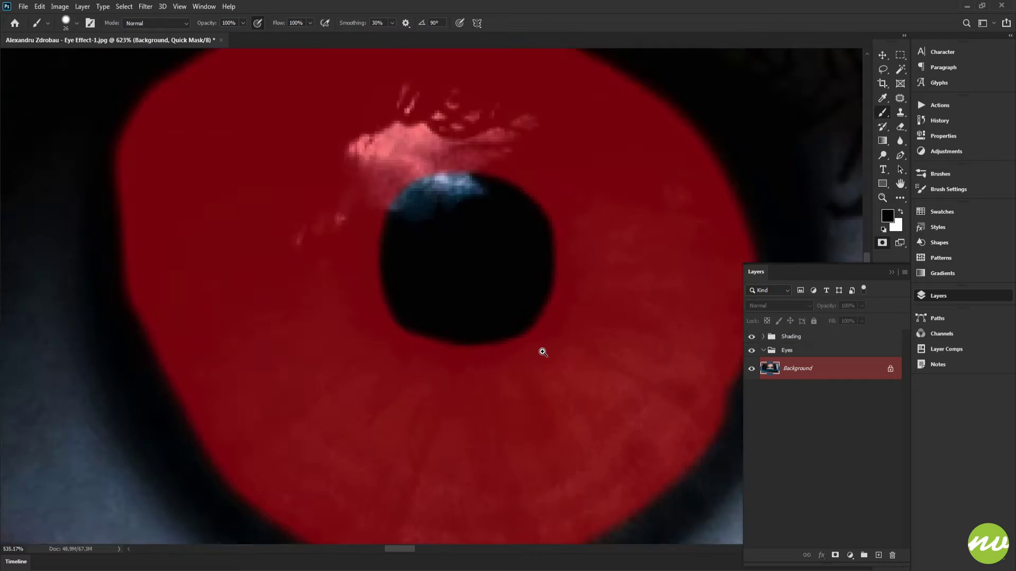
# Enlarge the brush to 35 px and extend the Quick Mask along the iris's outer edge, undoing the stroke along the lower rim
pyautogui.scroll(1, 517, 356)
pyautogui.moveTo(500, 337); pyautogui.dragTo(437, 267)
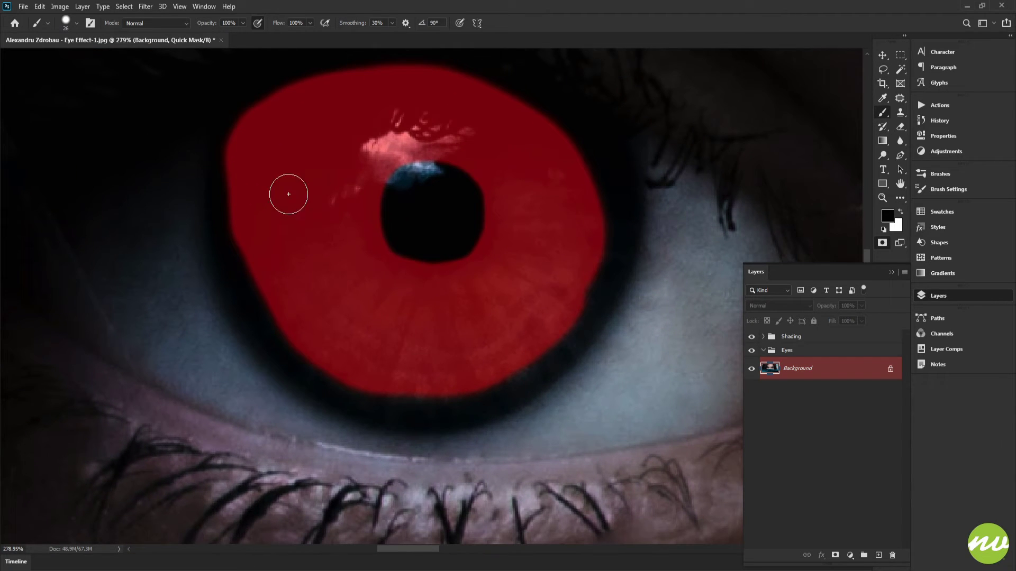
pyautogui.keyDown('alt'); pyautogui.rightClick(261, 166); pyautogui.keyUp('alt')
pyautogui.moveTo(250, 159)
pyautogui.mouseDown()
pyautogui.moveTo(266, 268)
pyautogui.moveTo(311, 330)
pyautogui.mouseUp()
pyautogui.moveTo(347, 358)
pyautogui.mouseDown()
pyautogui.moveTo(442, 369)
pyautogui.moveTo(513, 358)
pyautogui.moveTo(544, 332)
pyautogui.mouseUp()
pyautogui.hotkey('ctrl', 'z')
pyautogui.moveTo(363, 349)
pyautogui.mouseDown()
pyautogui.moveTo(405, 372)
pyautogui.moveTo(517, 341)
pyautogui.moveTo(549, 317)
pyautogui.moveTo(576, 265)
pyautogui.moveTo(586, 210)
pyautogui.moveTo(571, 165)
pyautogui.moveTo(532, 129)
pyautogui.moveTo(483, 104)
pyautogui.moveTo(397, 109)
pyautogui.mouseUp()
pyautogui.moveTo(354, 138); pyautogui.dragTo(422, 153)
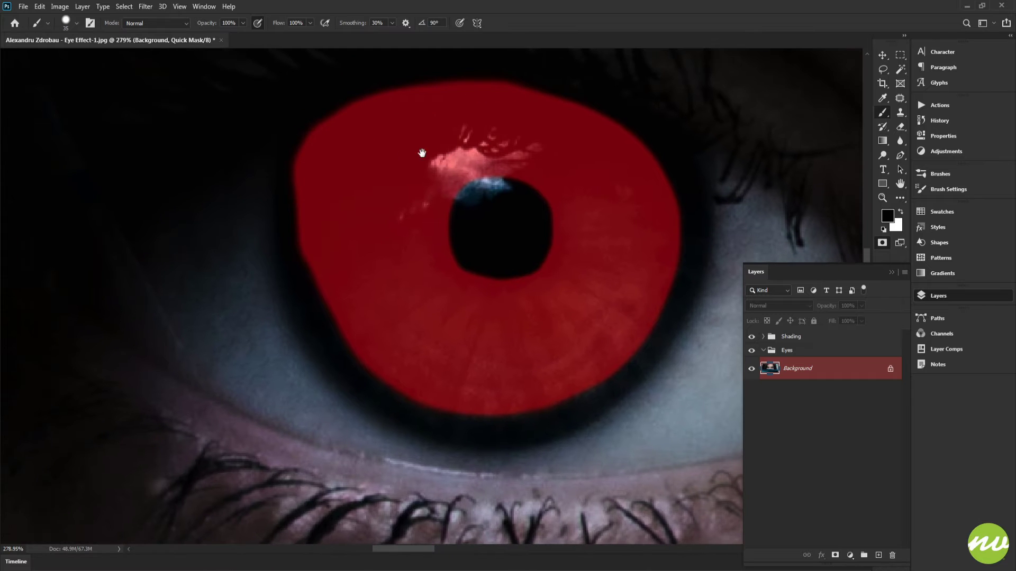
# Smooth the left outer edge of the first iris's Quick Mask with short 35 px black strokes
pyautogui.moveTo(324, 171)
pyautogui.mouseDown()
pyautogui.moveTo(317, 227)
pyautogui.moveTo(351, 295)
pyautogui.mouseUp()
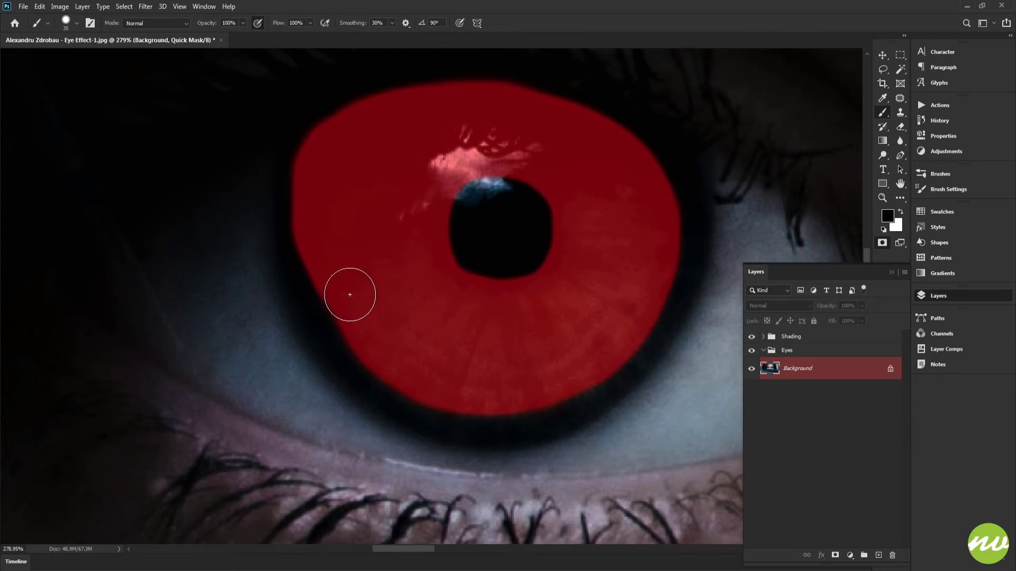
pyautogui.moveTo(419, 249); pyautogui.dragTo(388, 317)
pyautogui.moveTo(480, 255)
pyautogui.mouseDown()
pyautogui.moveTo(434, 259)
pyautogui.moveTo(476, 263)
pyautogui.mouseUp()
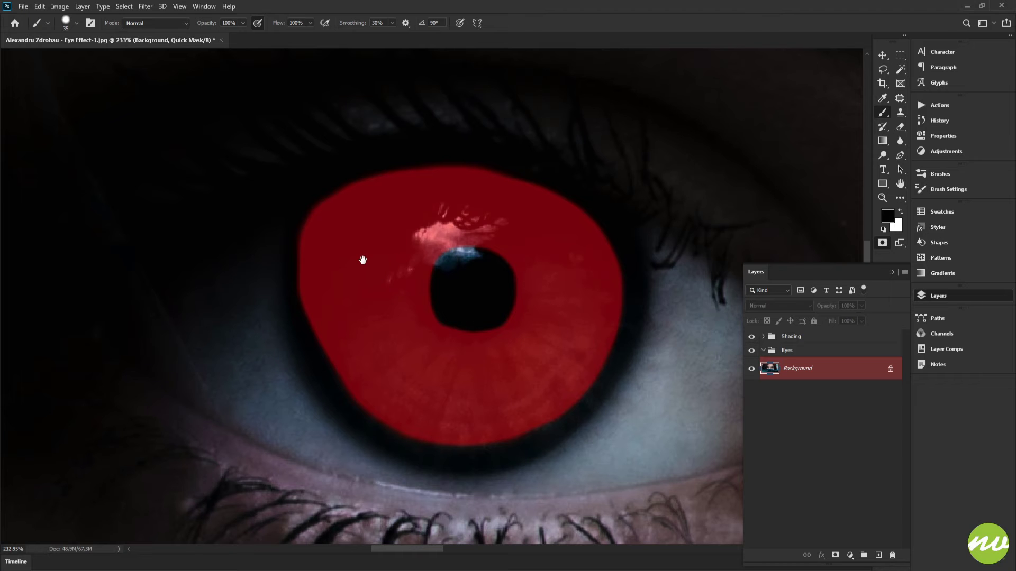
pyautogui.moveTo(364, 259); pyautogui.dragTo(358, 299)
pyautogui.moveTo(425, 270)
pyautogui.mouseDown()
pyautogui.moveTo(402, 284)
pyautogui.moveTo(442, 283)
pyautogui.moveTo(431, 272)
pyautogui.mouseUp()
pyautogui.moveTo(355, 300); pyautogui.dragTo(397, 238)
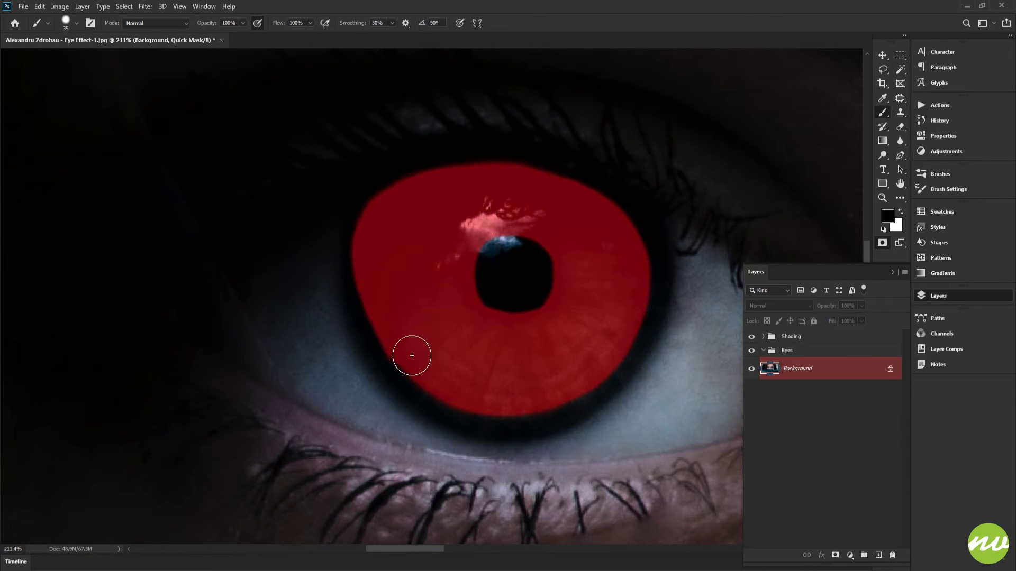
# Paint the Quick Mask in black over the other eye's iris with the 35 px brush, leaving its pupil unmasked
pyautogui.moveTo(500, 357)
pyautogui.mouseDown()
pyautogui.moveTo(455, 354)
pyautogui.moveTo(400, 292)
pyautogui.mouseUp()
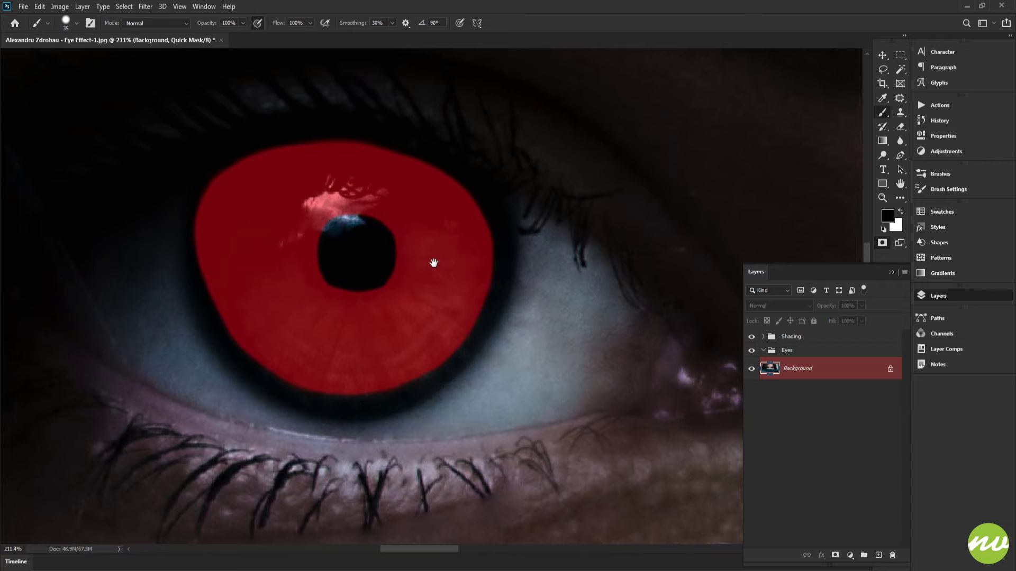
pyautogui.moveTo(404, 252); pyautogui.dragTo(65, 261)
pyautogui.moveTo(609, 265)
pyautogui.mouseDown()
pyautogui.moveTo(335, 304)
pyautogui.moveTo(371, 291)
pyautogui.mouseUp()
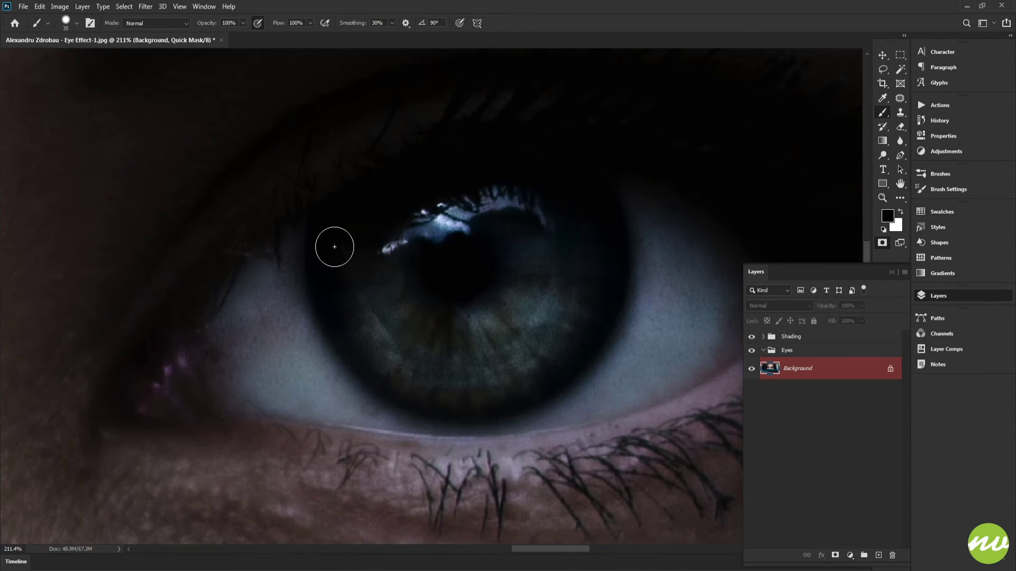
pyautogui.scroll(3, 345, 249)
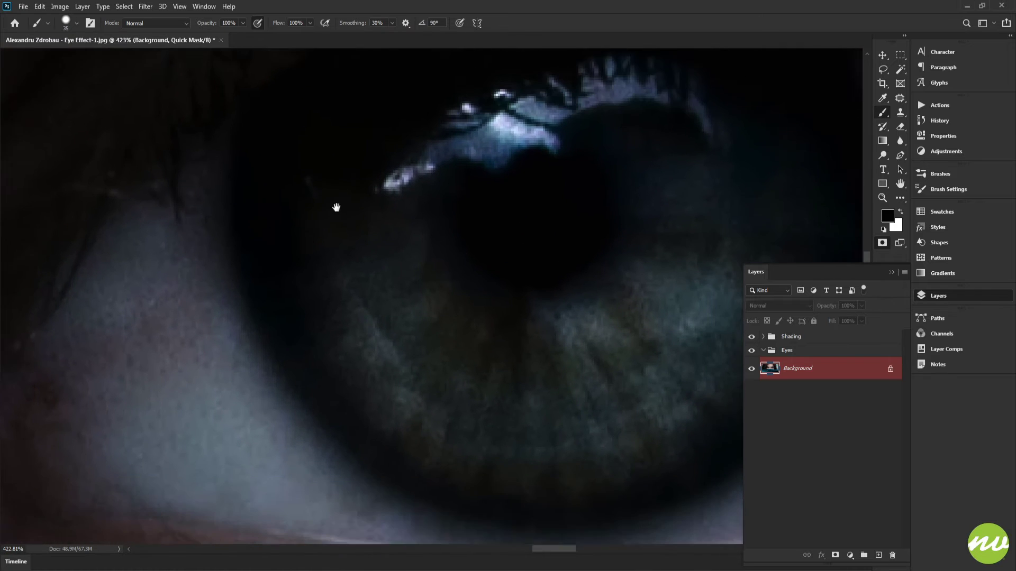
pyautogui.moveTo(287, 163)
pyautogui.mouseDown()
pyautogui.moveTo(326, 308)
pyautogui.moveTo(396, 389)
pyautogui.moveTo(470, 431)
pyautogui.moveTo(580, 428)
pyautogui.moveTo(608, 424)
pyautogui.mouseUp()
pyautogui.moveTo(581, 390); pyautogui.dragTo(494, 419)
pyautogui.moveTo(688, 123)
pyautogui.mouseDown()
pyautogui.moveTo(698, 228)
pyautogui.moveTo(686, 287)
pyautogui.moveTo(666, 347)
pyautogui.moveTo(630, 390)
pyautogui.moveTo(522, 457)
pyautogui.moveTo(453, 464)
pyautogui.moveTo(356, 445)
pyautogui.mouseUp()
pyautogui.scroll(3, 333, 422)
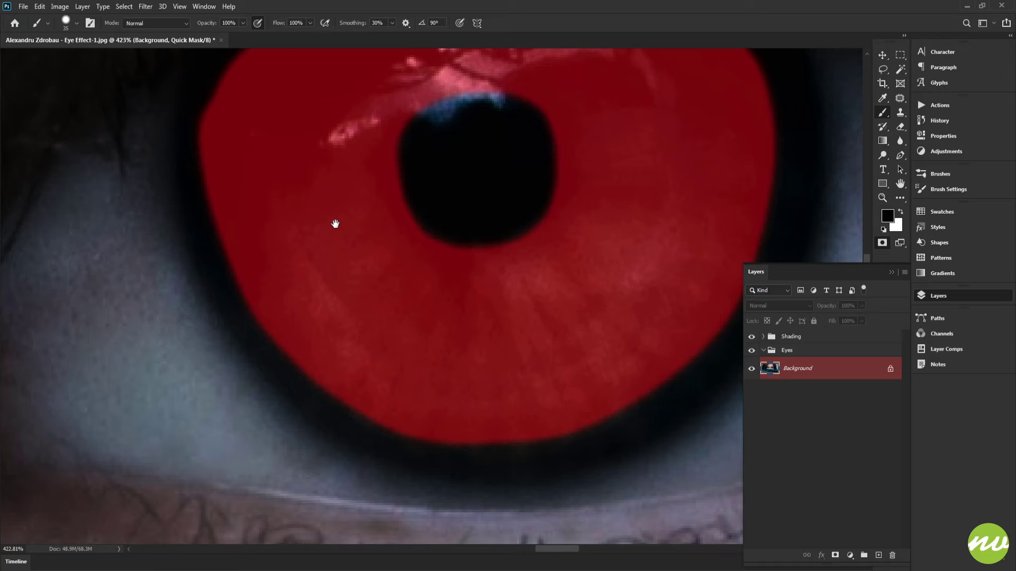
pyautogui.scroll(-3, 429, 283)
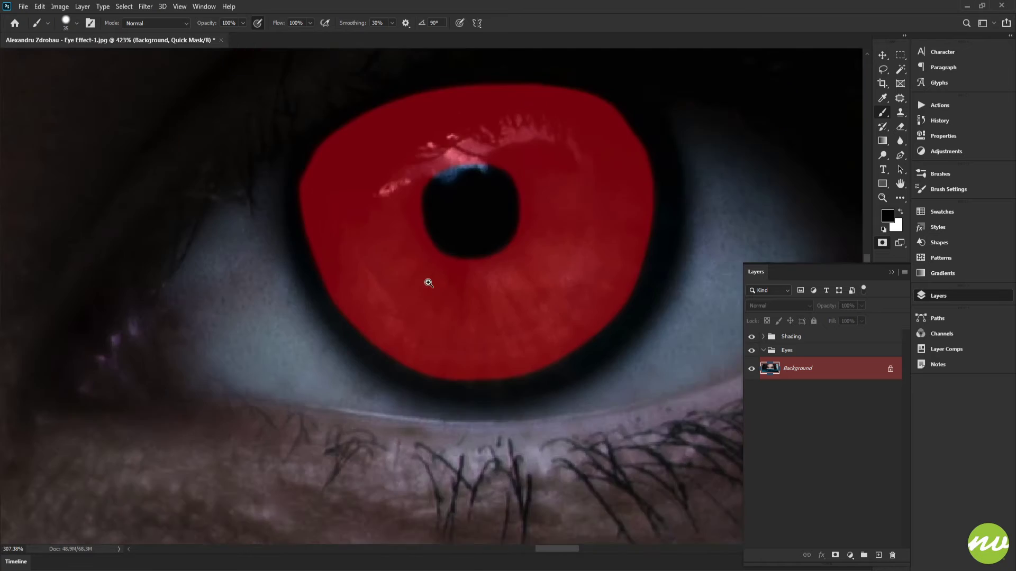
pyautogui.scroll(3, 427, 285)
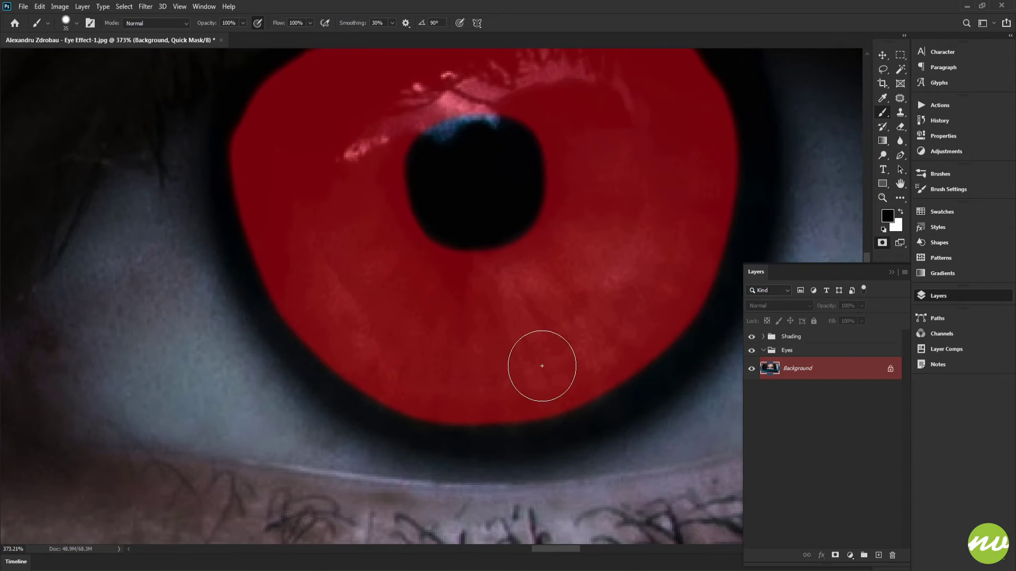
# Exit Quick Mask to turn the painted mask into a selection, and invert it so that only the irises are selected
pyautogui.scroll(-5, 534, 353)
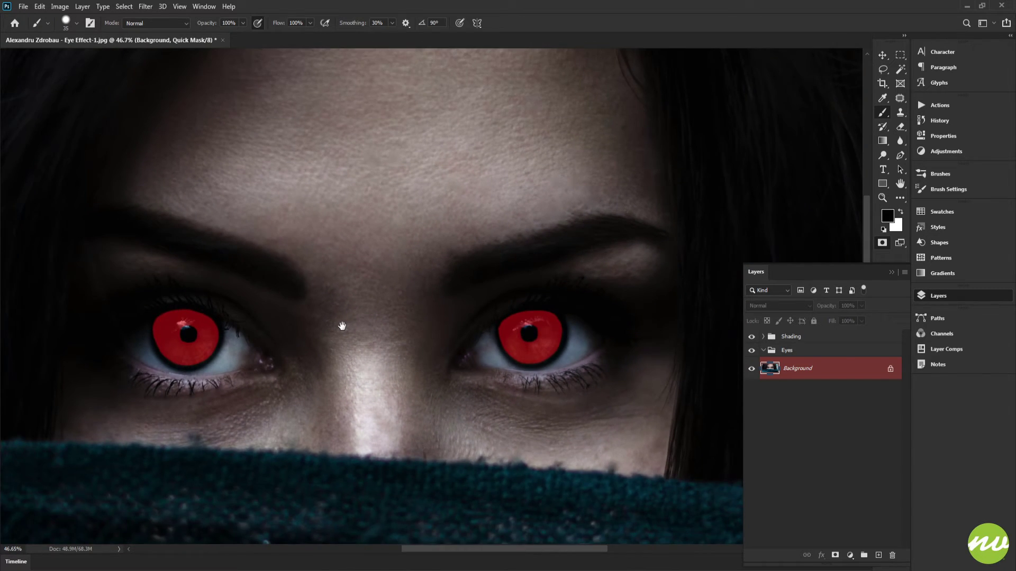
pyautogui.moveTo(342, 326); pyautogui.dragTo(430, 241)
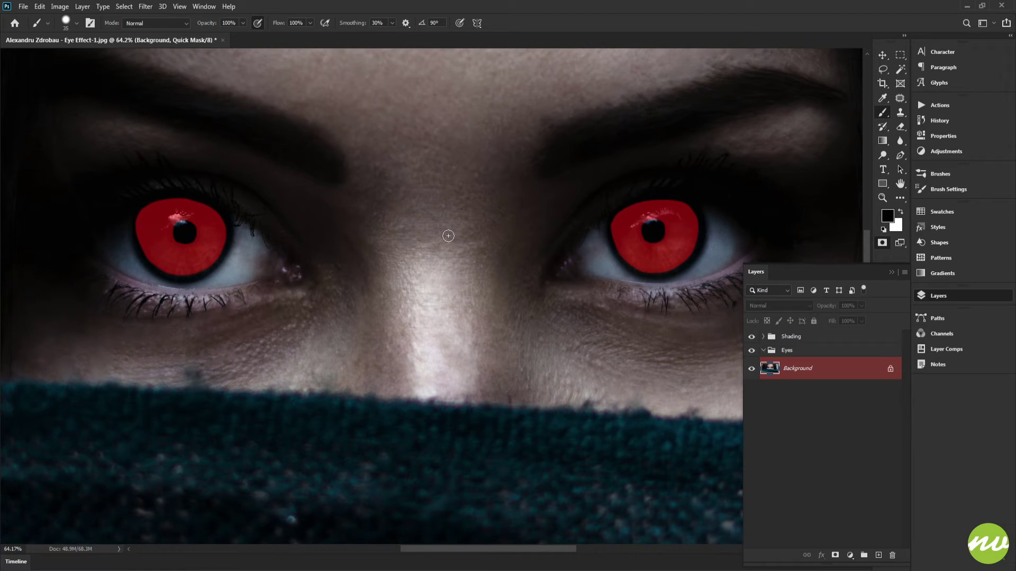
pyautogui.press('q')
pyautogui.moveTo(440, 240); pyautogui.dragTo(460, 247)
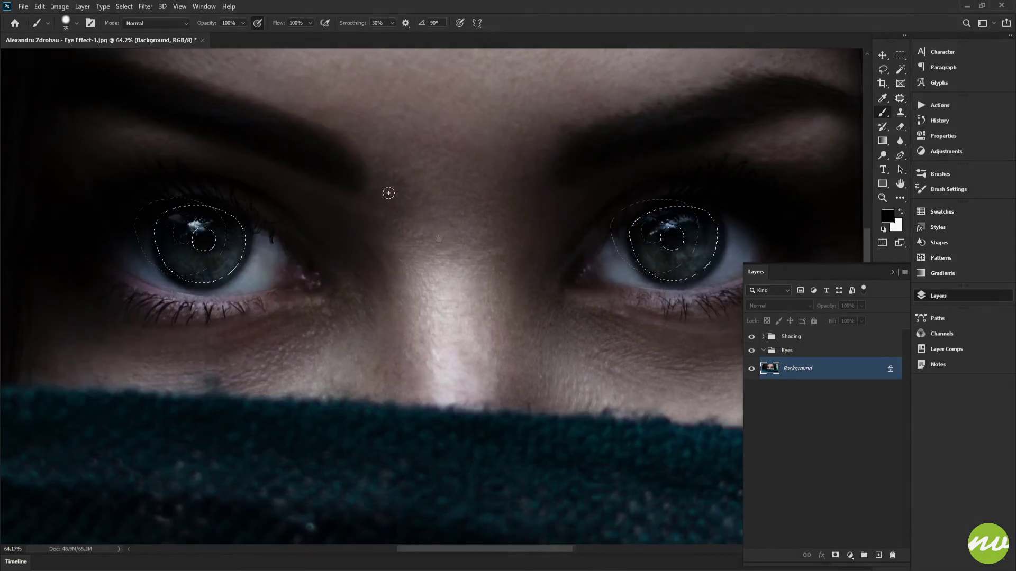
pyautogui.press('h')
pyautogui.click(139, 26)
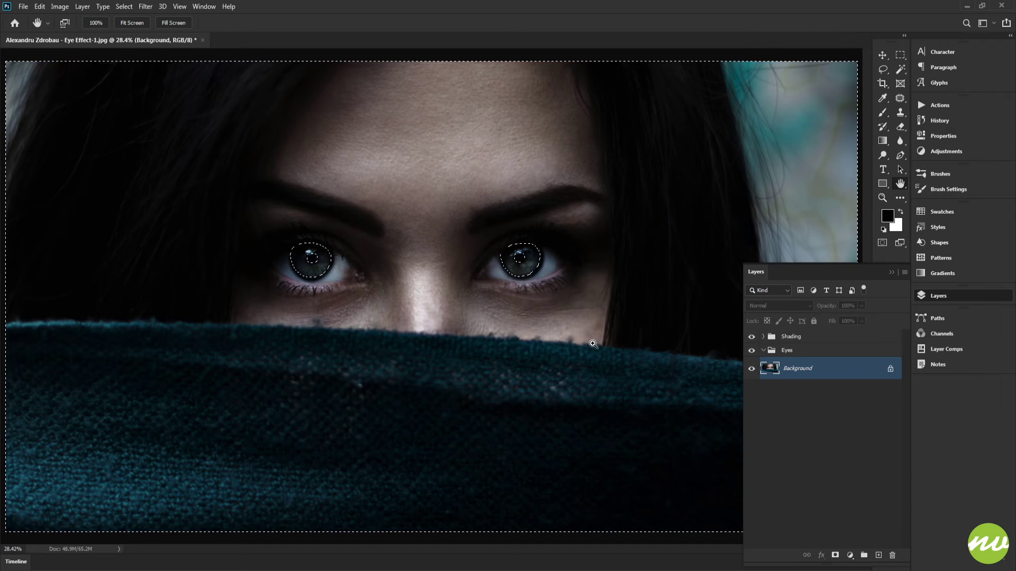
pyautogui.hotkey('ctrl', 'shift', 'i')
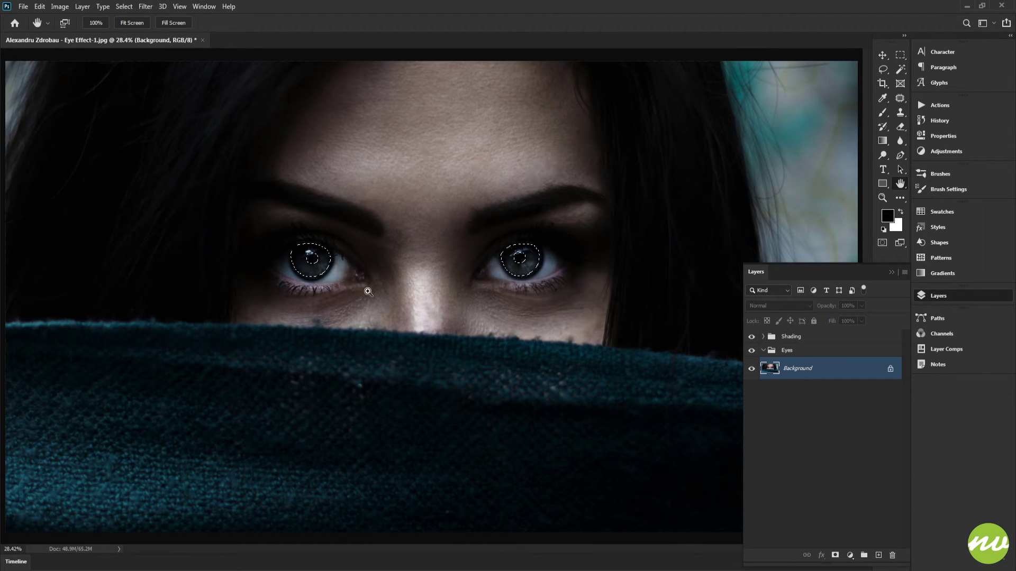
pyautogui.moveTo(366, 288); pyautogui.dragTo(460, 272)
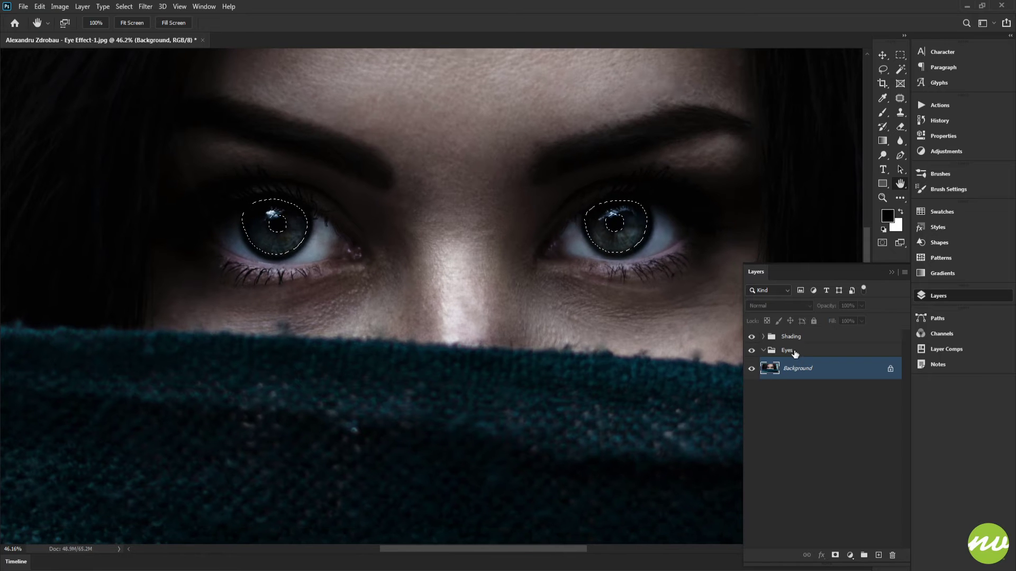
# Add a Solid Color fill layer from the iris selection inside the Eyes group
pyautogui.click(787, 351)
pyautogui.moveTo(585, 325); pyautogui.dragTo(574, 328)
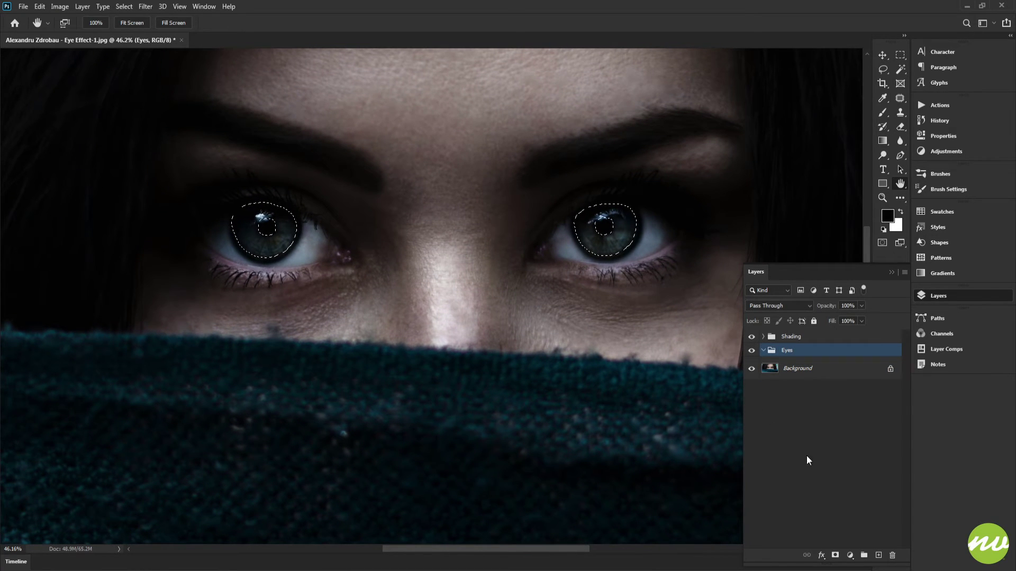
pyautogui.click(850, 555)
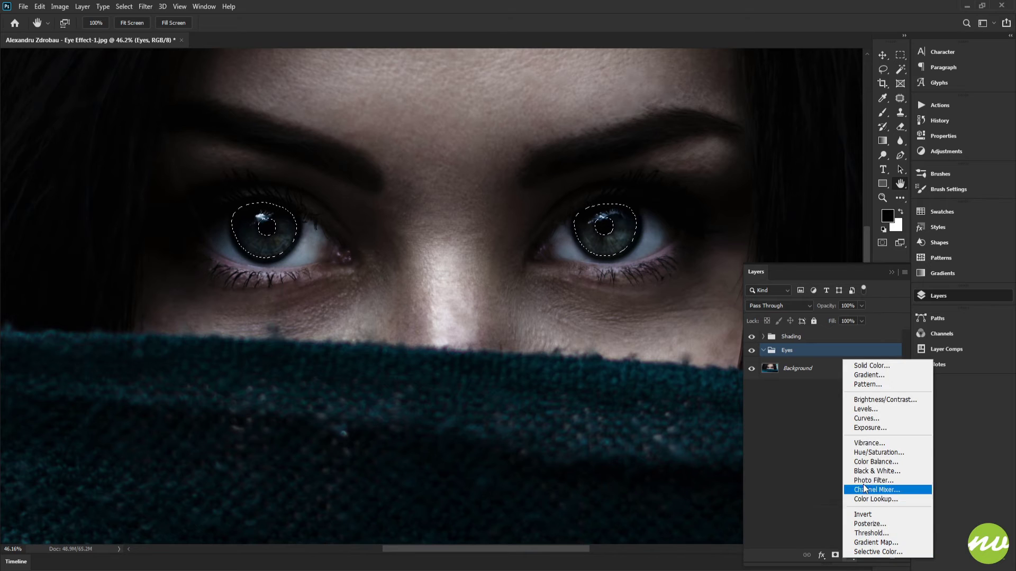
pyautogui.click(867, 366)
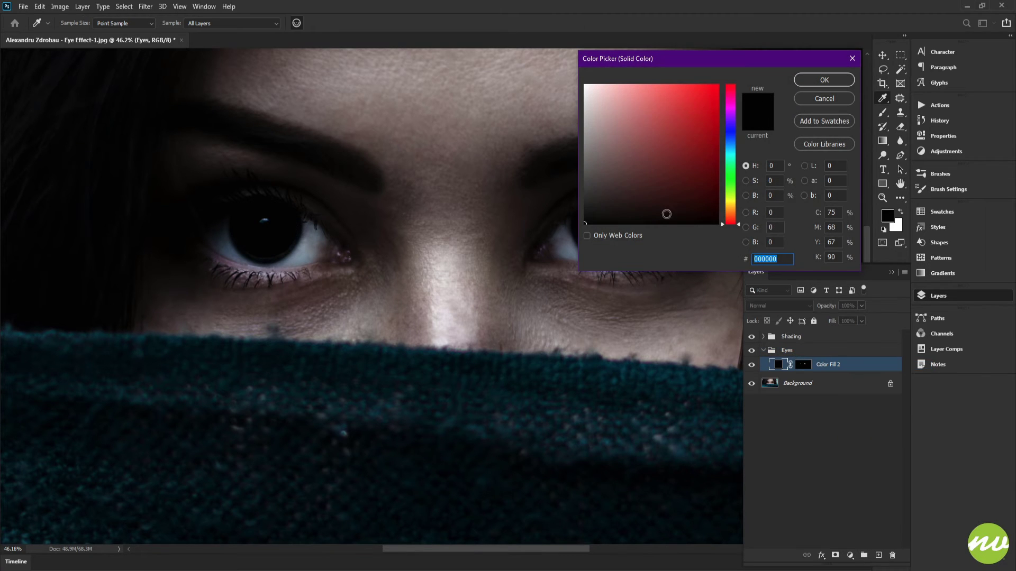
# Set the fill colour to a blue with hue 195°, saturation 70% and brightness 70%, and accept it
pyautogui.moveTo(730, 167)
pyautogui.mouseDown()
pyautogui.moveTo(731, 148)
pyautogui.moveTo(680, 132)
pyautogui.mouseUp()
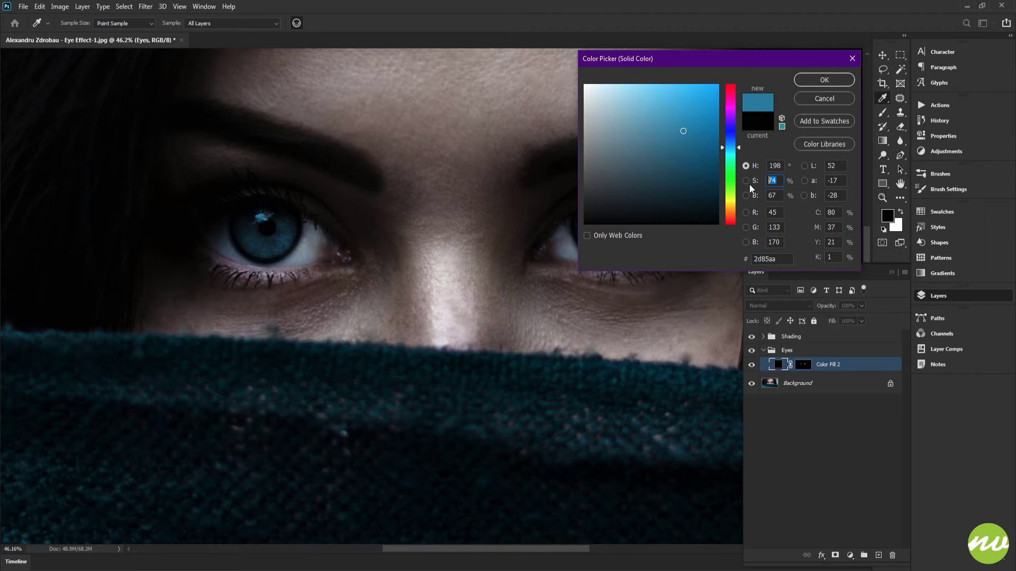
pyautogui.write('7070')
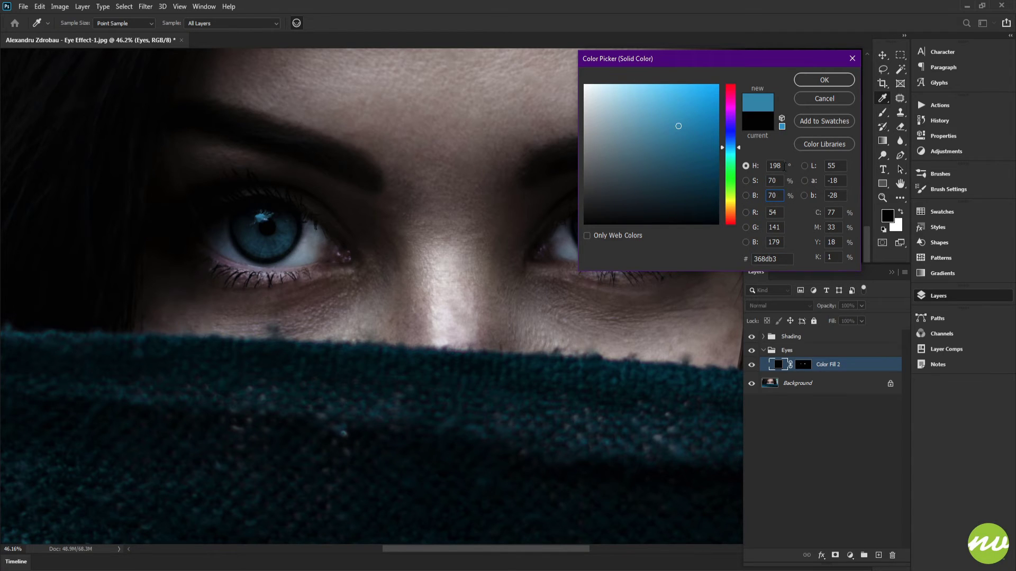
pyautogui.write('1')
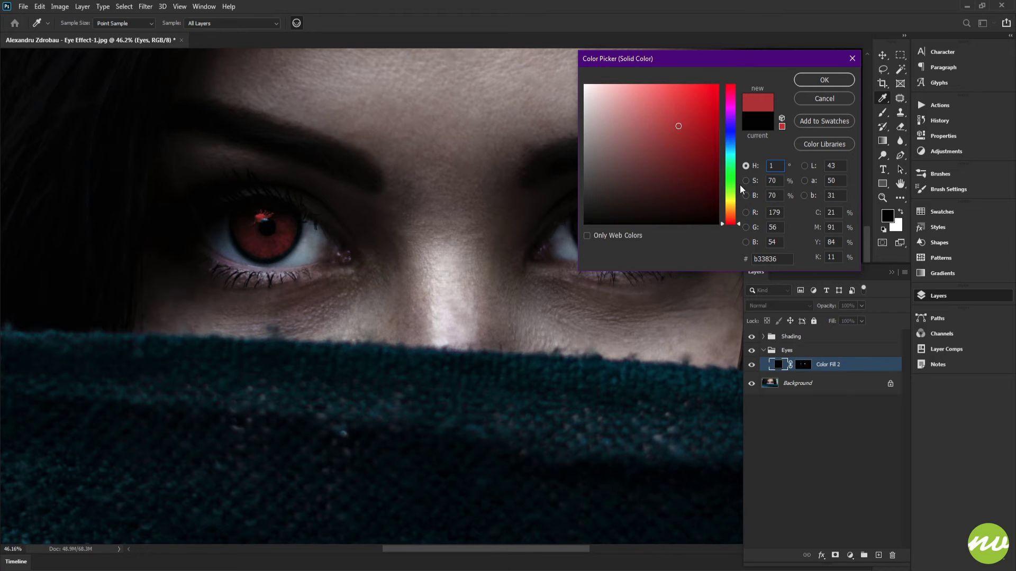
pyautogui.write('96')
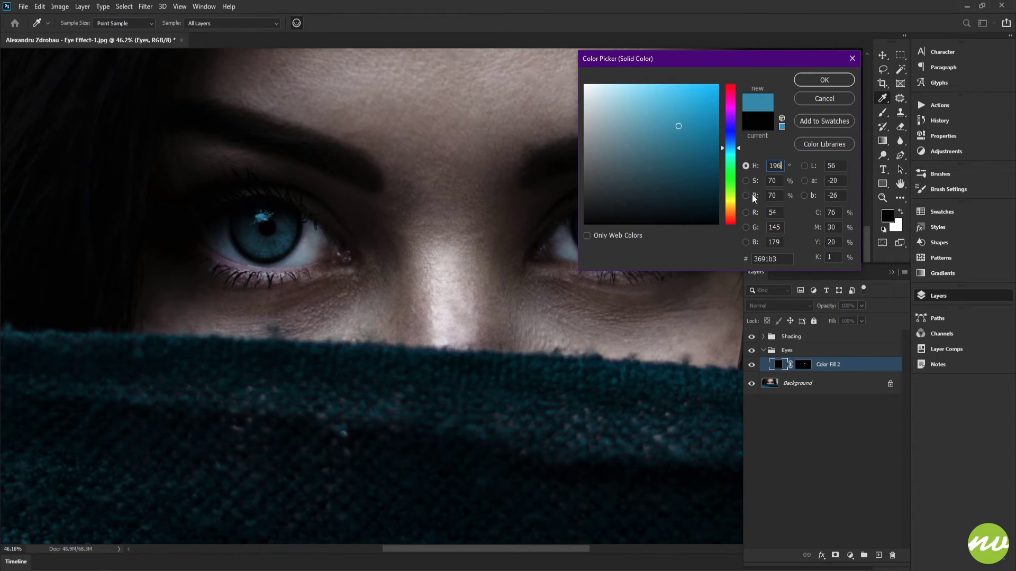
pyautogui.press('BackSpace')
pyautogui.write('5')
pyautogui.click(817, 83)
pyautogui.press('space')
pyautogui.moveTo(508, 290); pyautogui.dragTo(500, 311)
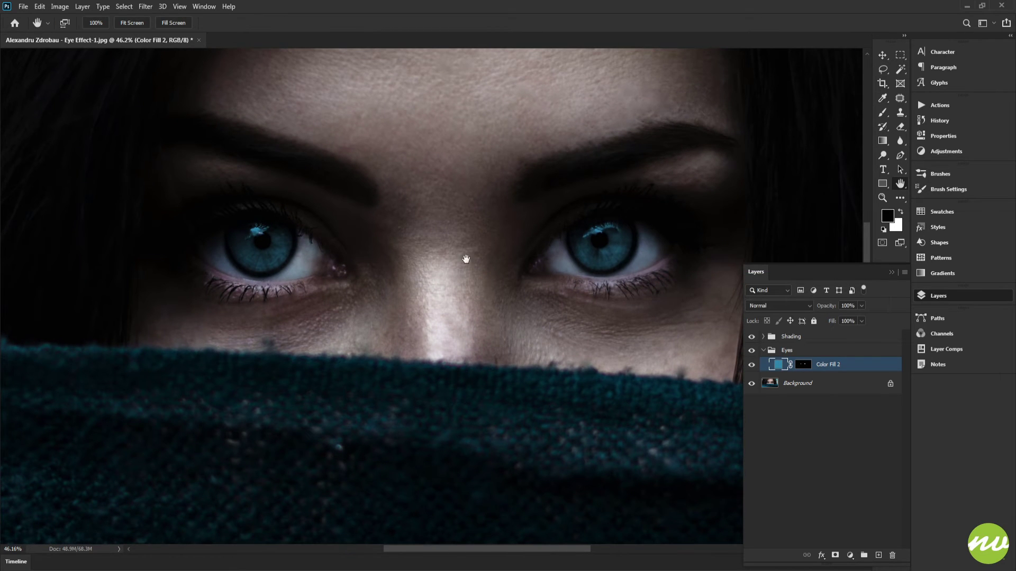
# Select the iris colour fill's layer mask and display it on its own, close up on one iris
pyautogui.press('h')
pyautogui.click(461, 271)
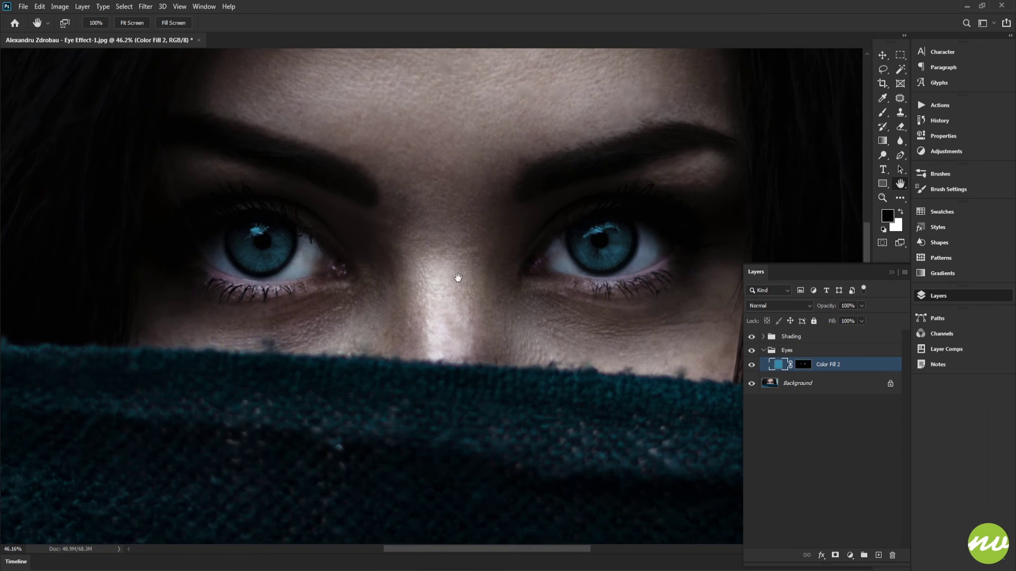
pyautogui.moveTo(458, 278); pyautogui.dragTo(439, 246)
pyautogui.scroll(2, 440, 247)
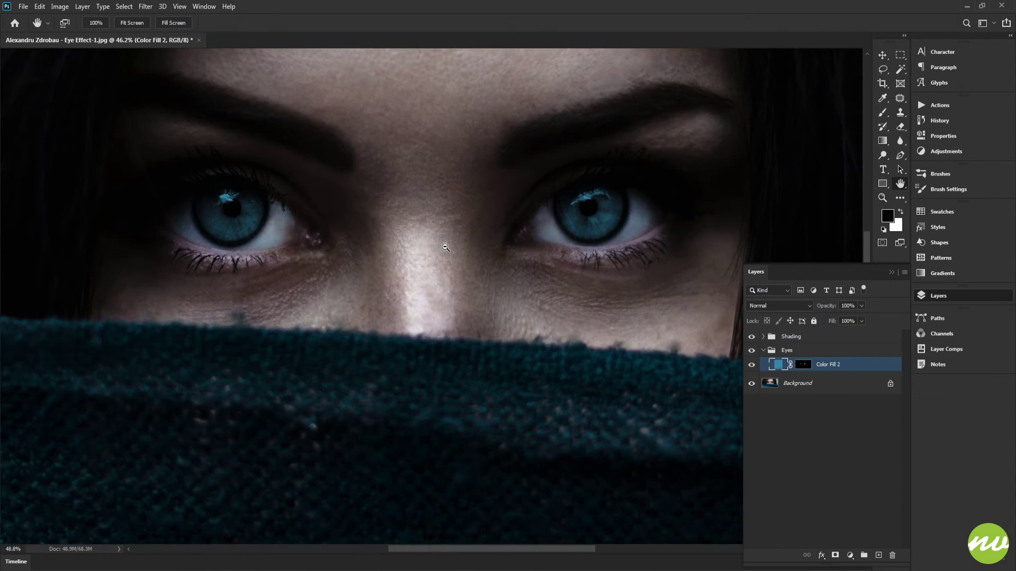
pyautogui.moveTo(565, 243); pyautogui.dragTo(430, 239)
pyautogui.moveTo(496, 225); pyautogui.dragTo(576, 311)
pyautogui.moveTo(542, 256); pyautogui.dragTo(603, 332)
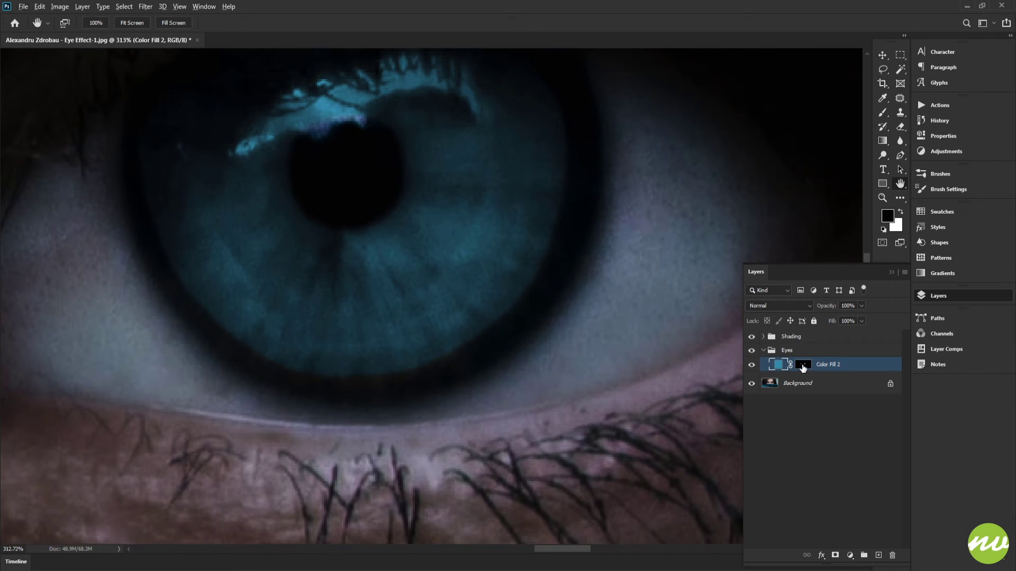
pyautogui.click(802, 365)
pyautogui.keyDown('alt'); pyautogui.click(802, 366); pyautogui.keyUp('alt')
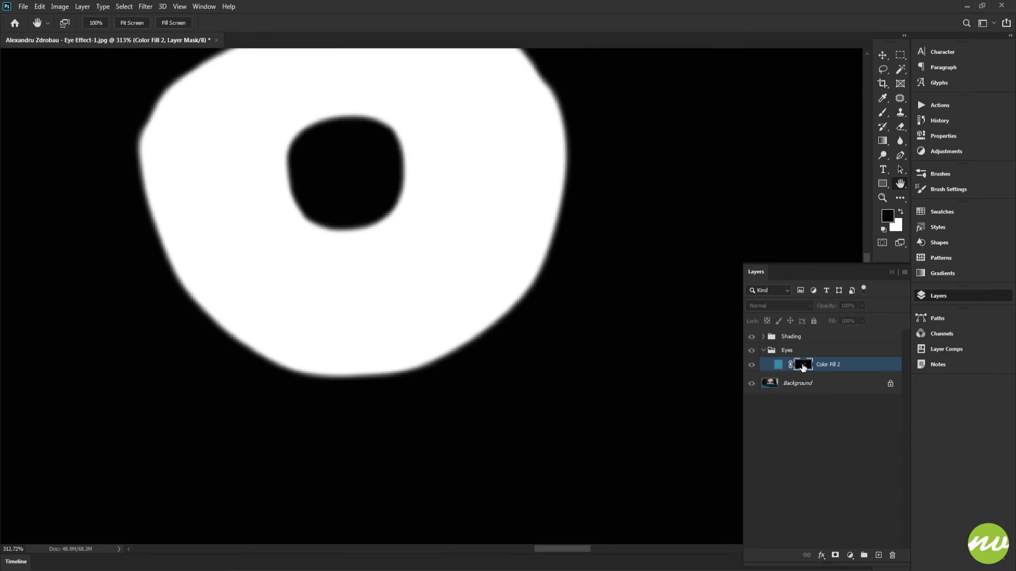
pyautogui.moveTo(586, 282); pyautogui.dragTo(595, 310)
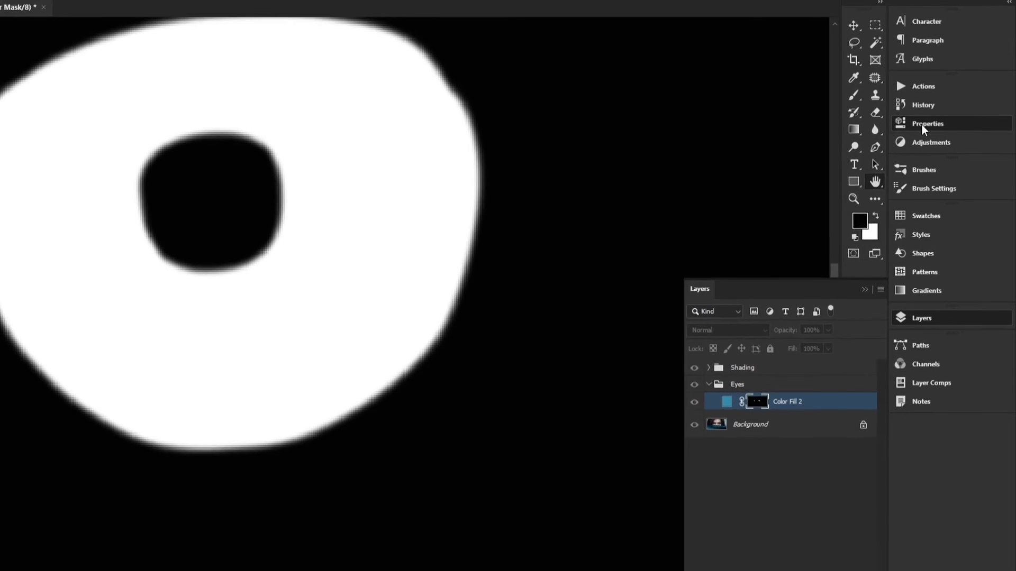
# Feather the iris colour fill's layer mask by 1.4 px and return from the mask display to the image
pyautogui.click(922, 124)
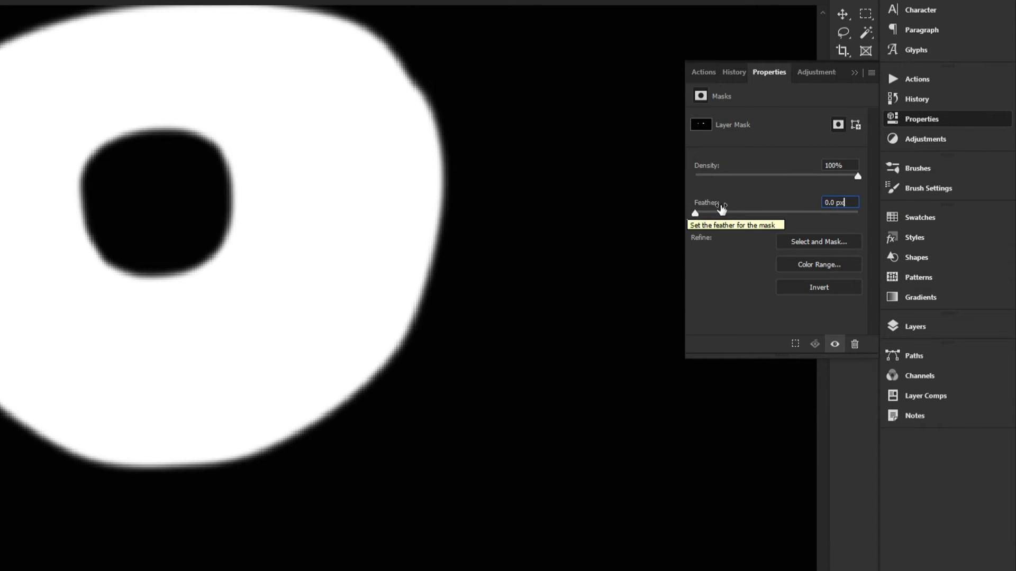
pyautogui.scroll(11, 851, 201)
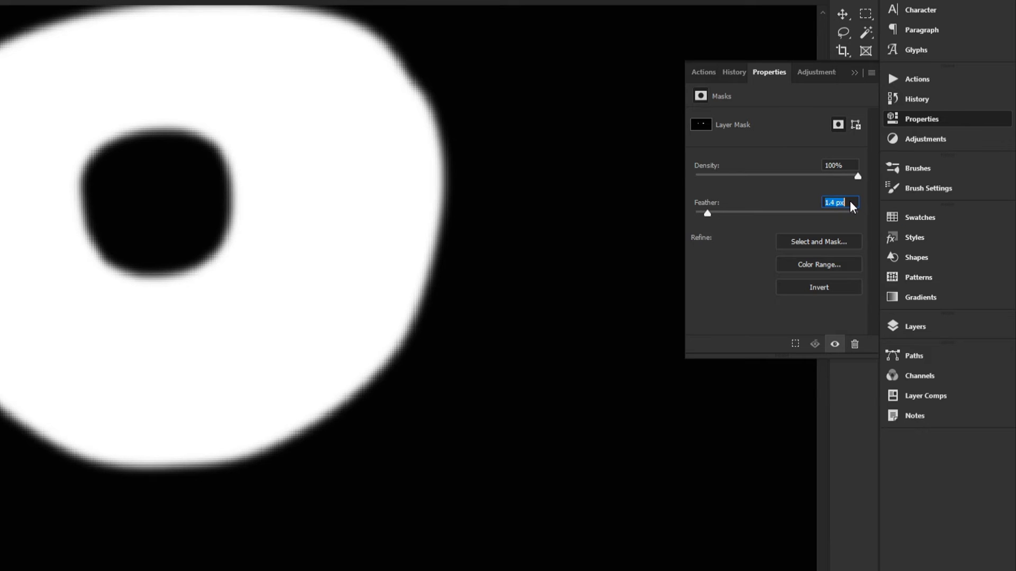
pyautogui.click(902, 325)
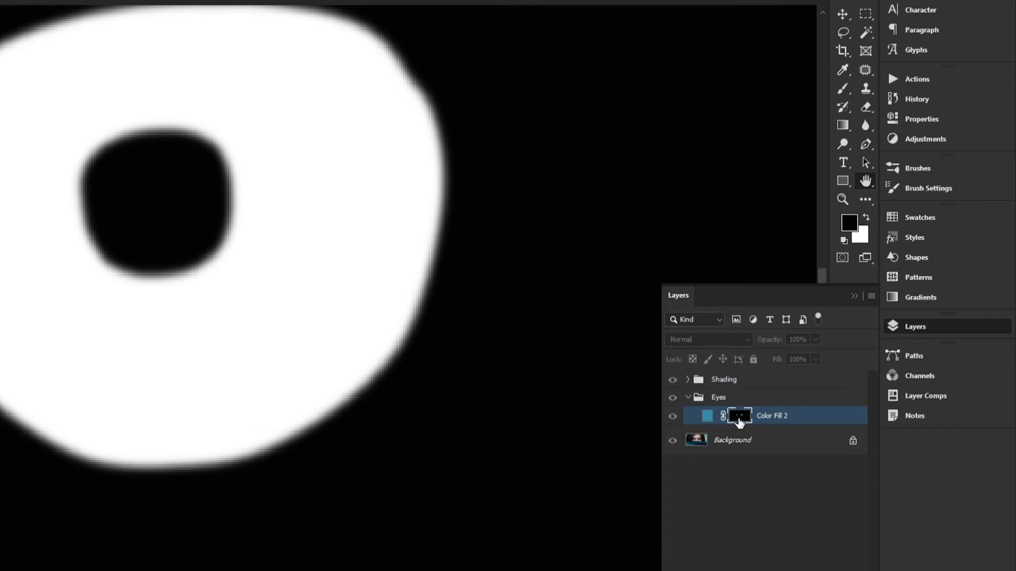
pyautogui.keyDown('alt'); pyautogui.click(741, 416); pyautogui.keyUp('alt')
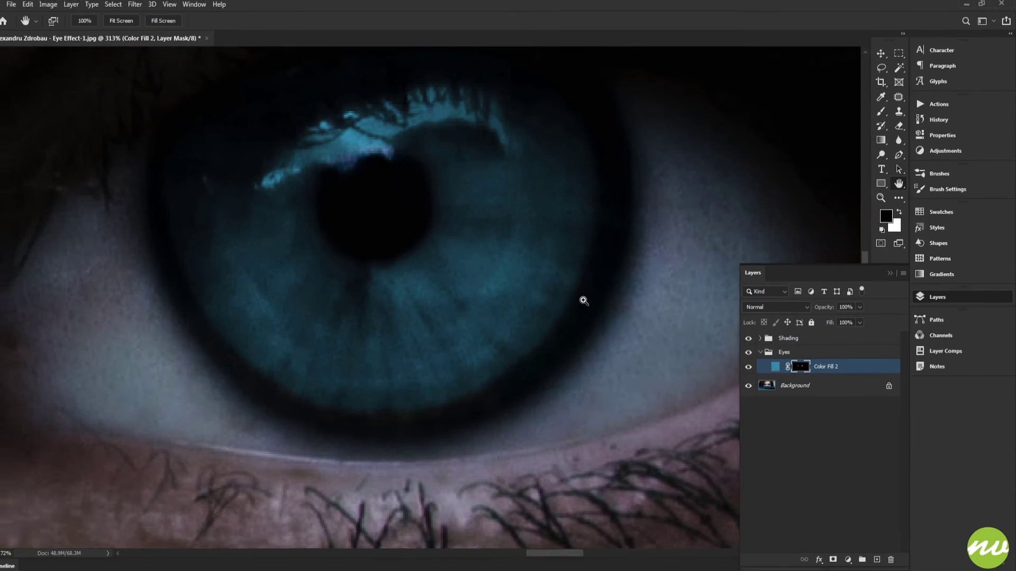
# Rename the iris colour fill layer to "Eyes"
pyautogui.scroll(-5, 525, 305)
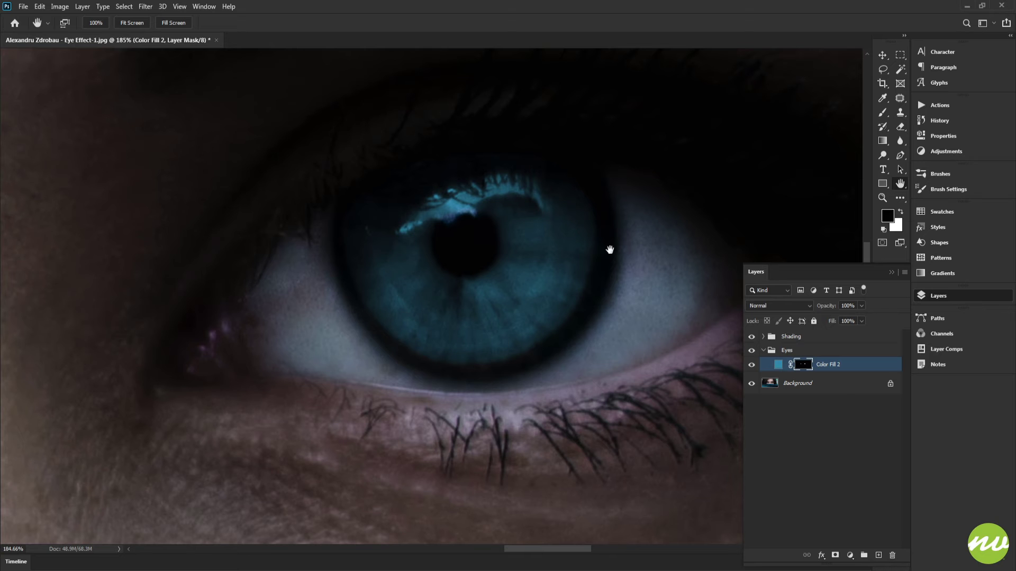
pyautogui.scroll(-8, 402, 286)
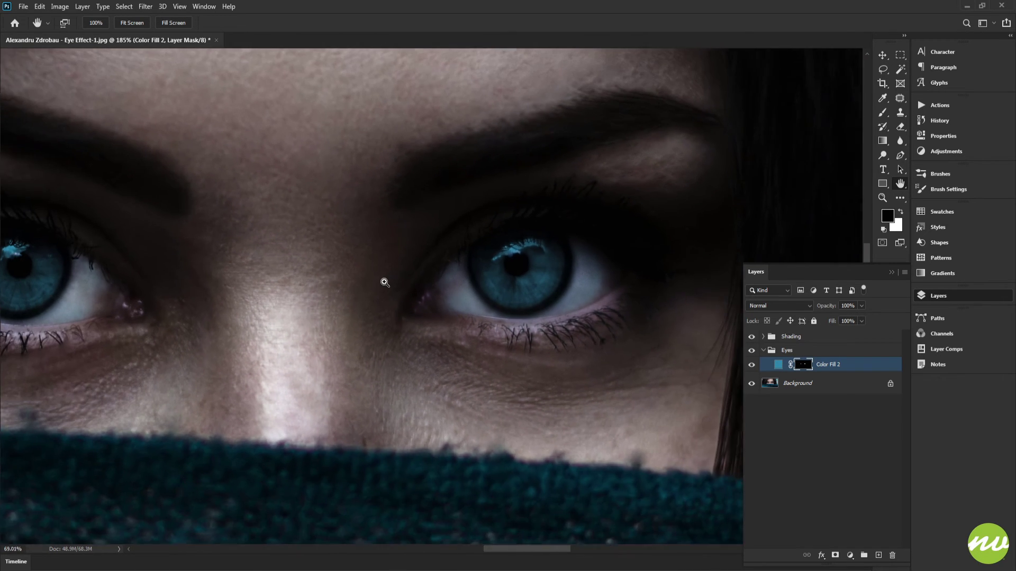
pyautogui.scroll(6, 405, 268)
pyautogui.scroll(-3, 424, 281)
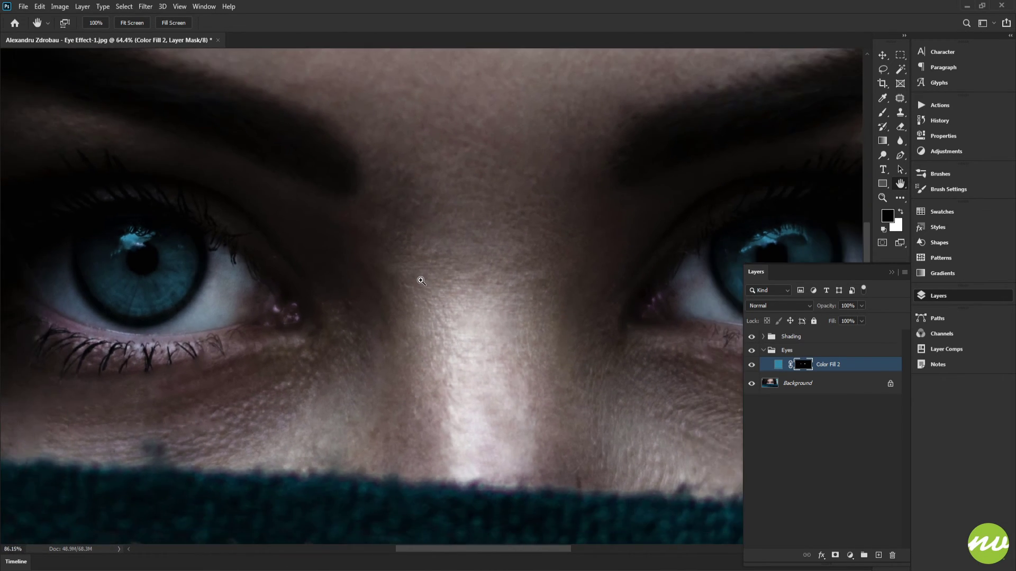
pyautogui.scroll(-4, 423, 281)
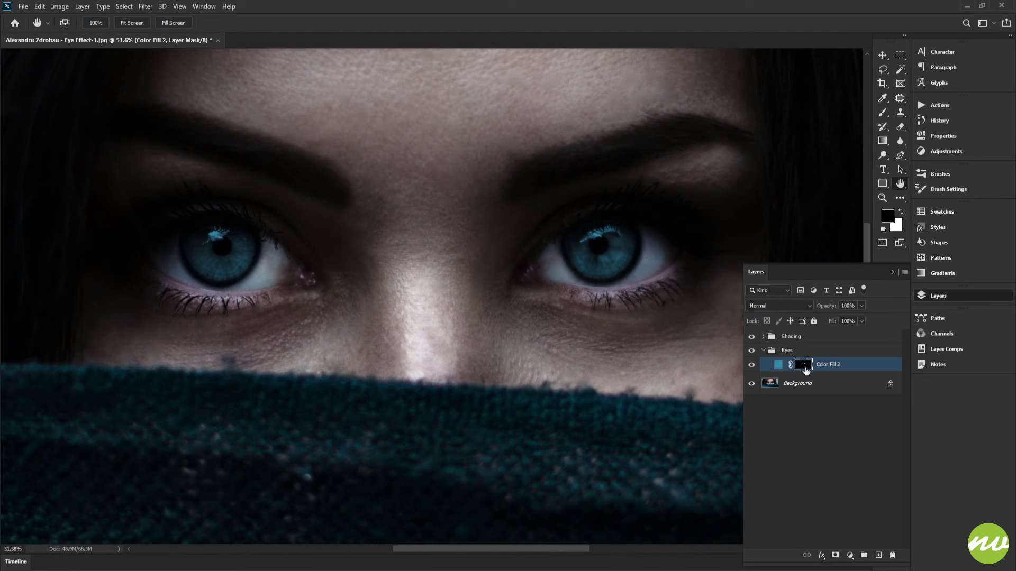
pyautogui.doubleClick(830, 364)
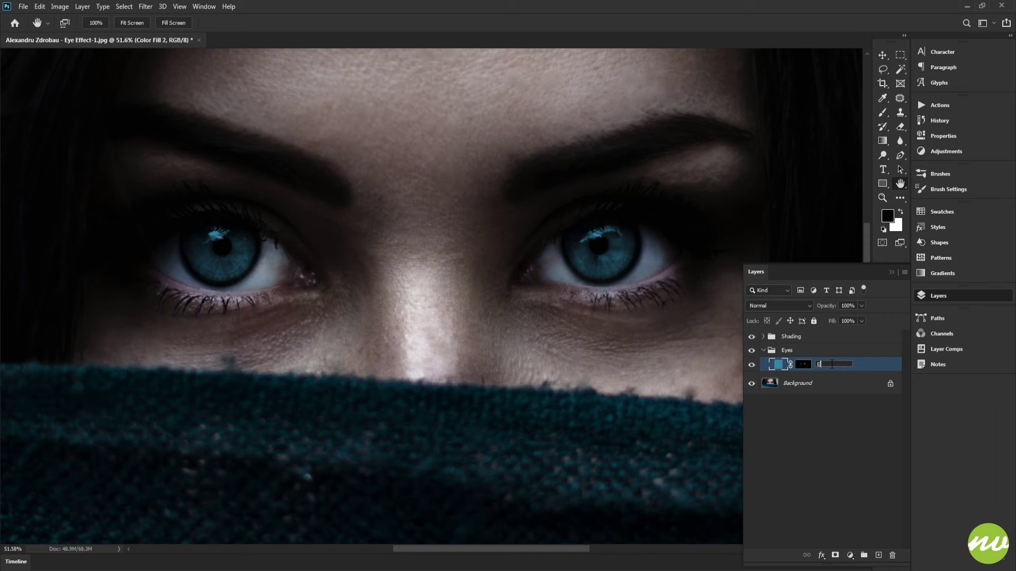
pyautogui.write('Eyes')
pyautogui.press('Return')
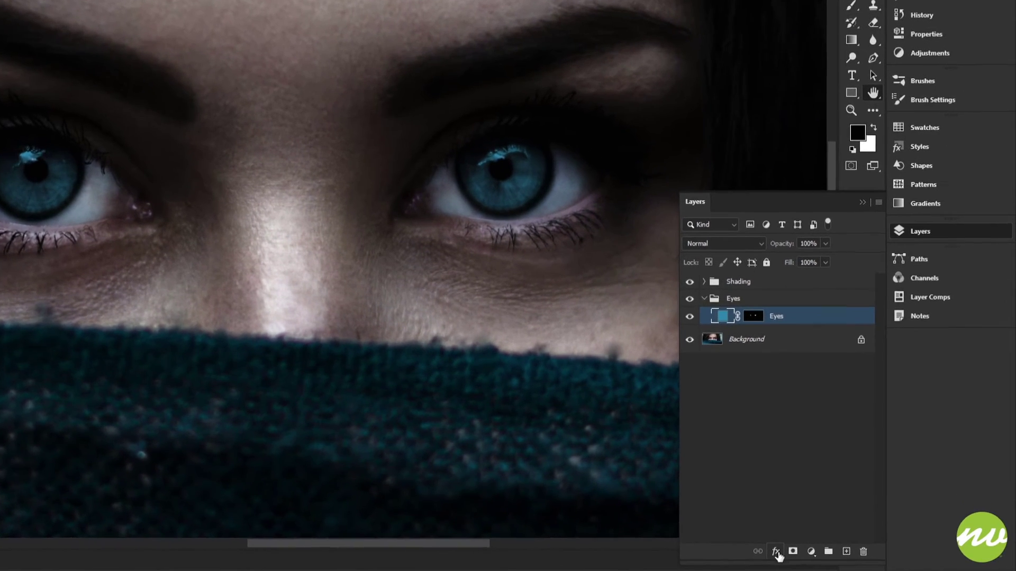
# In the Eyes fill layer's Blending Options, split the Underlying Layer's black Blend If slider to 0 / 75
pyautogui.click(776, 552)
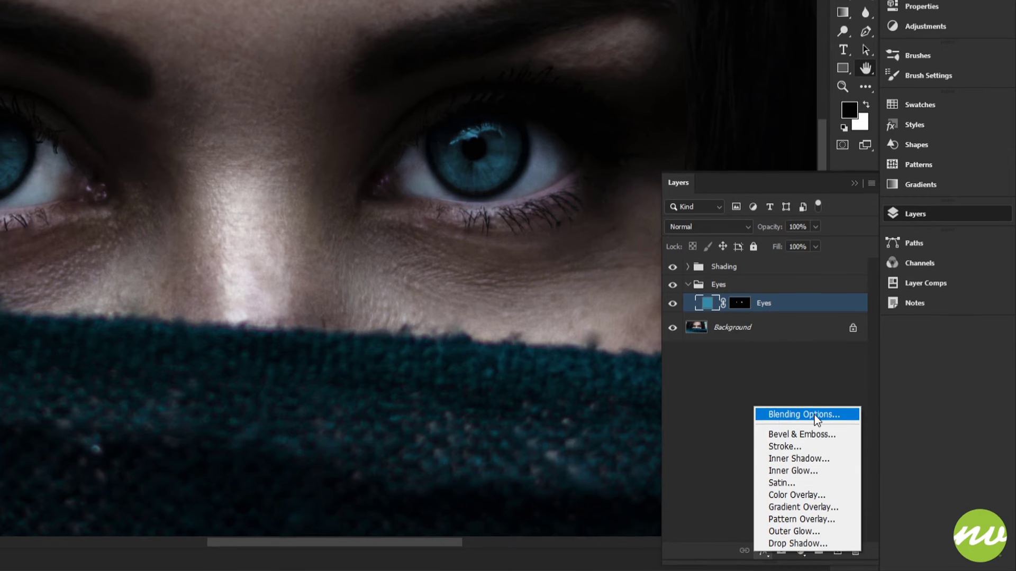
pyautogui.click(814, 416)
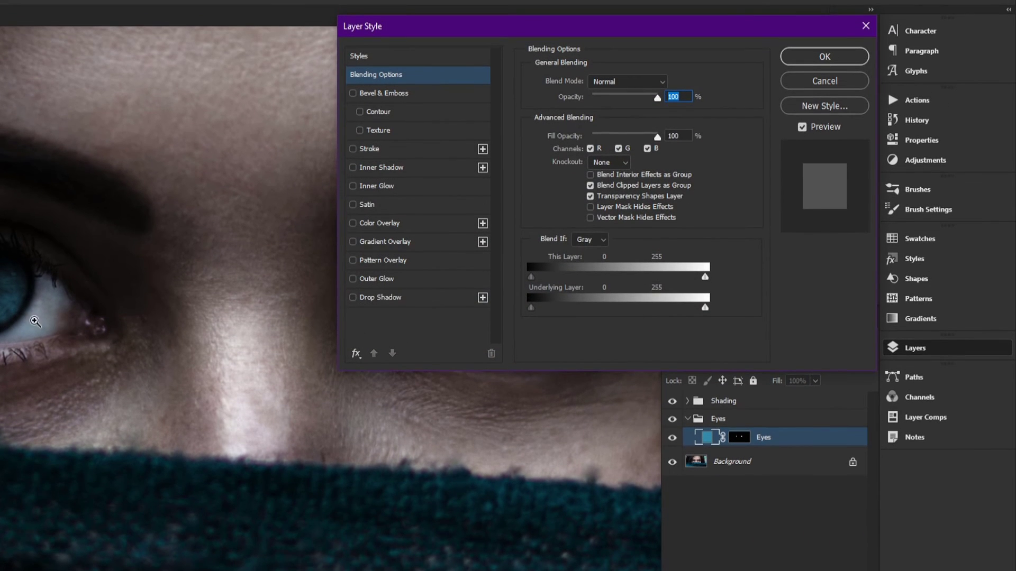
pyautogui.scroll(6, 34, 340)
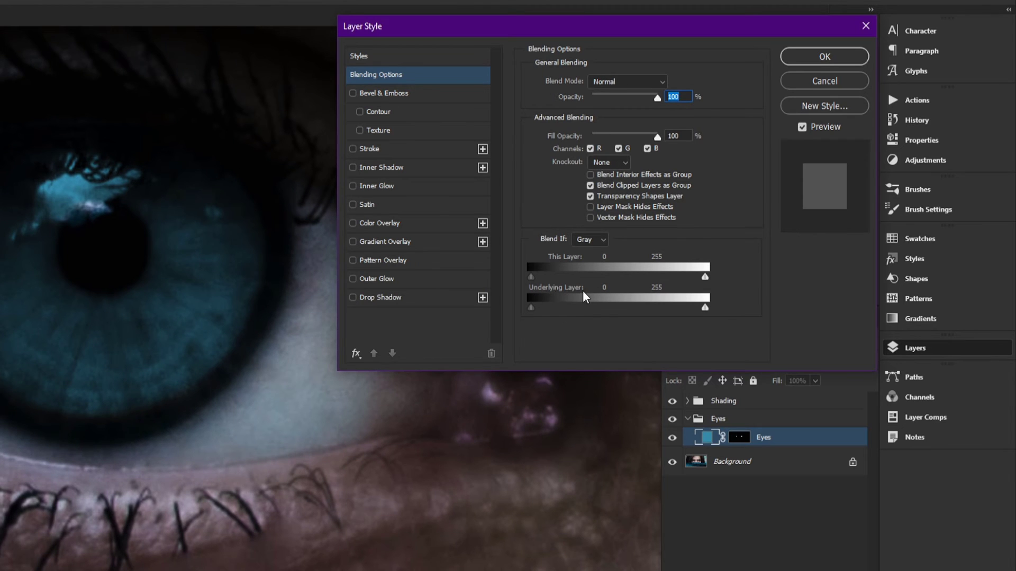
pyautogui.keyDown('alt'); pyautogui.click(538, 307); pyautogui.keyUp('alt')
pyautogui.moveTo(541, 307); pyautogui.dragTo(584, 310)
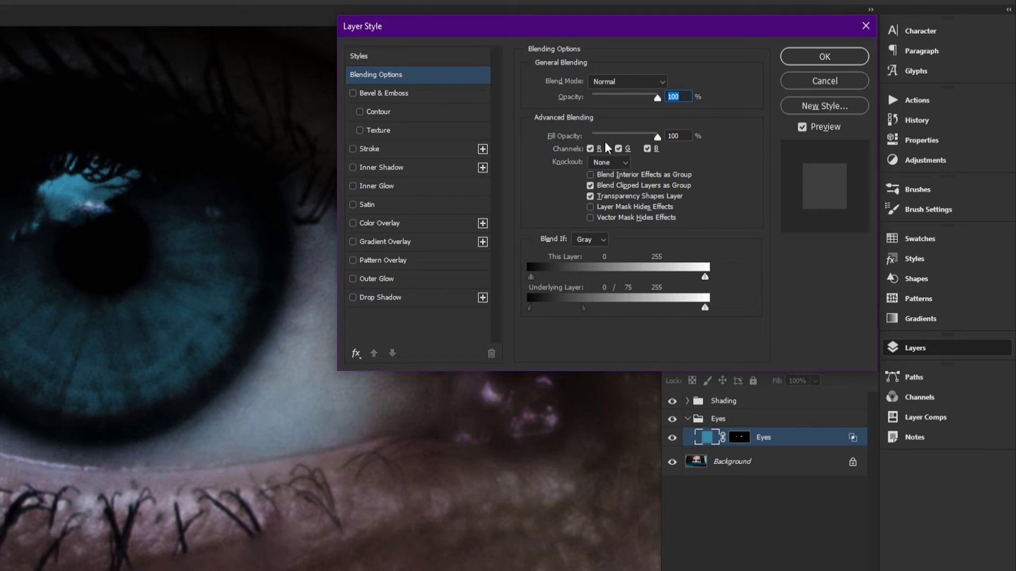
# Set the Eyes fill layer's blend mode to Linear Light and accept the layer style
pyautogui.click(603, 81)
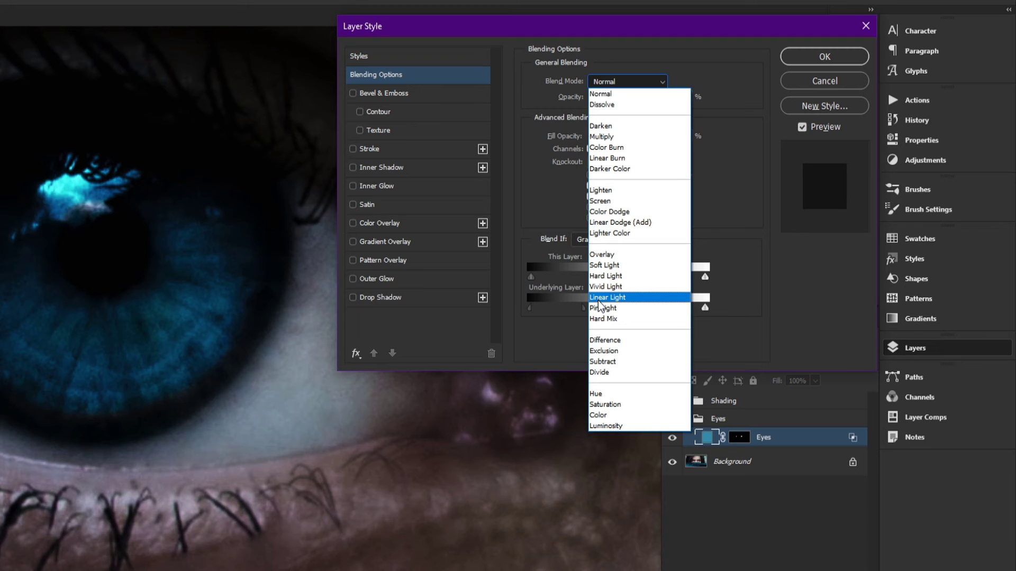
pyautogui.click(605, 298)
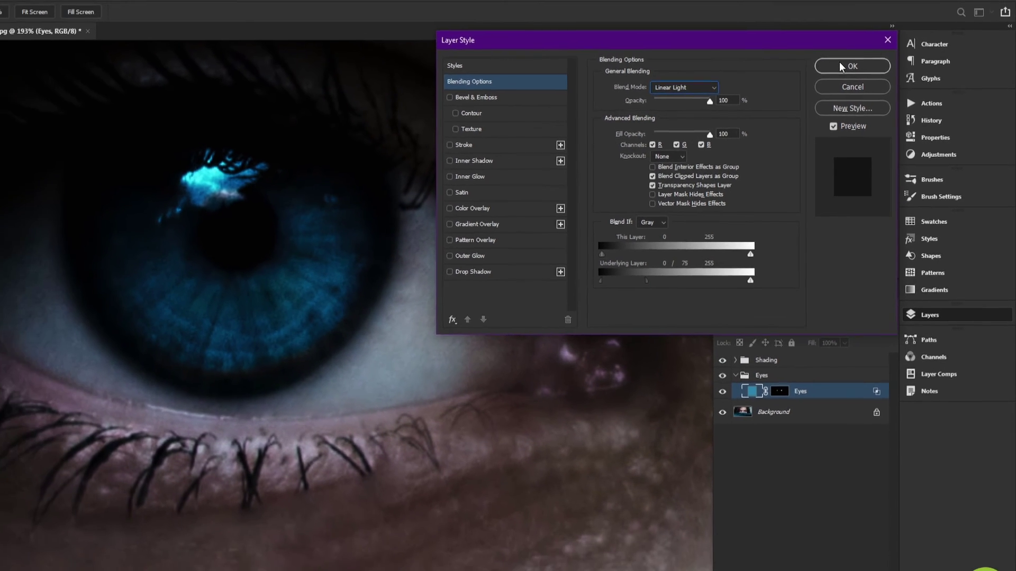
pyautogui.click(841, 66)
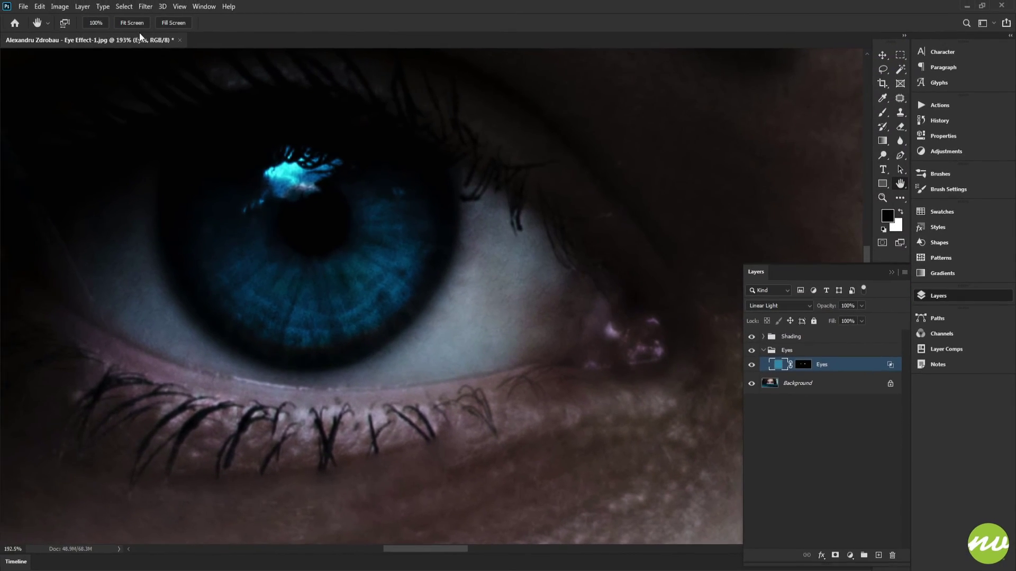
# Load the Eyes fill layer's mask as a selection and collapse the Eyes group
pyautogui.click(34, 12)
pyautogui.moveTo(386, 275); pyautogui.dragTo(407, 290)
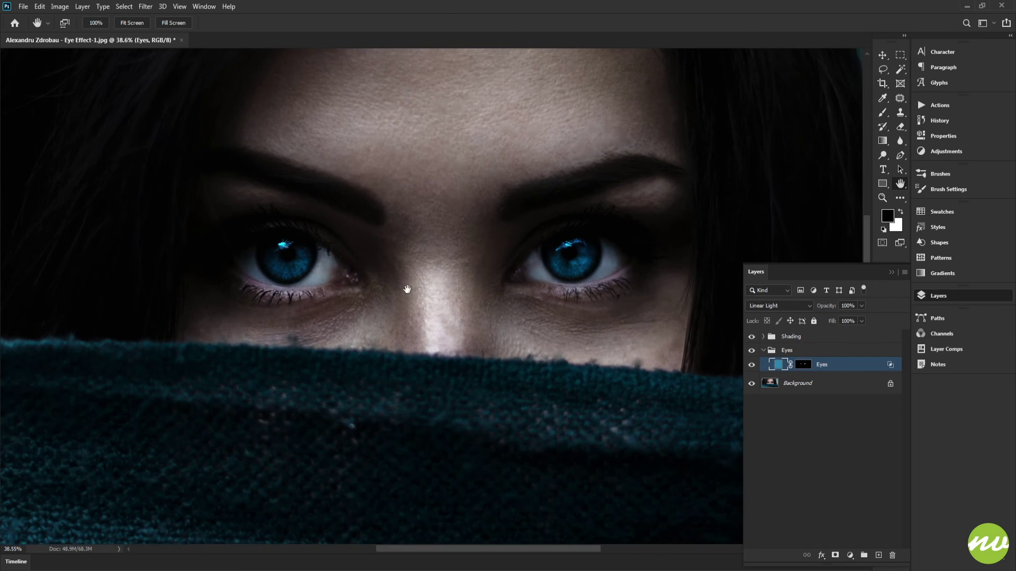
pyautogui.moveTo(489, 284); pyautogui.dragTo(538, 271)
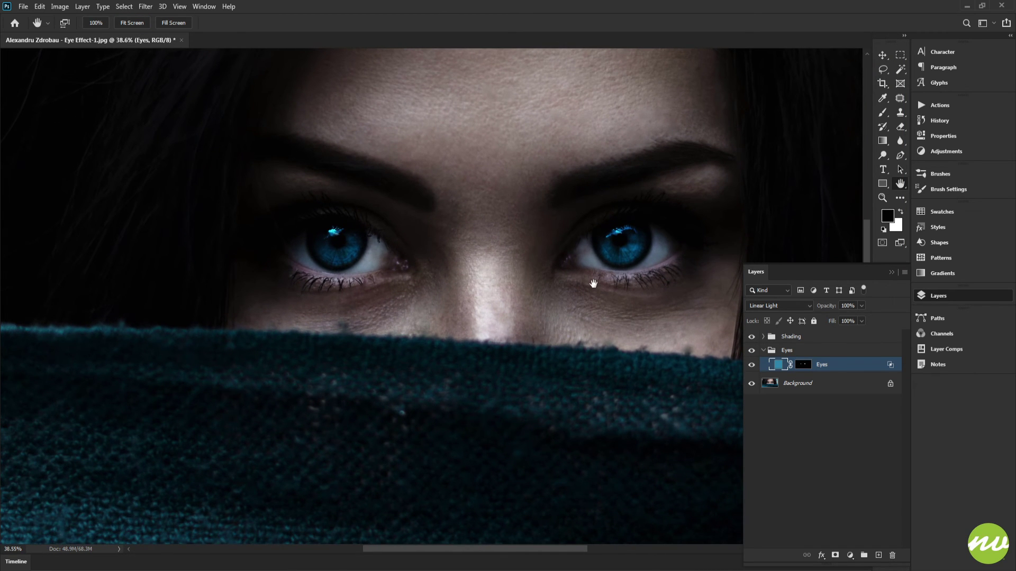
pyautogui.moveTo(383, 270); pyautogui.dragTo(285, 281)
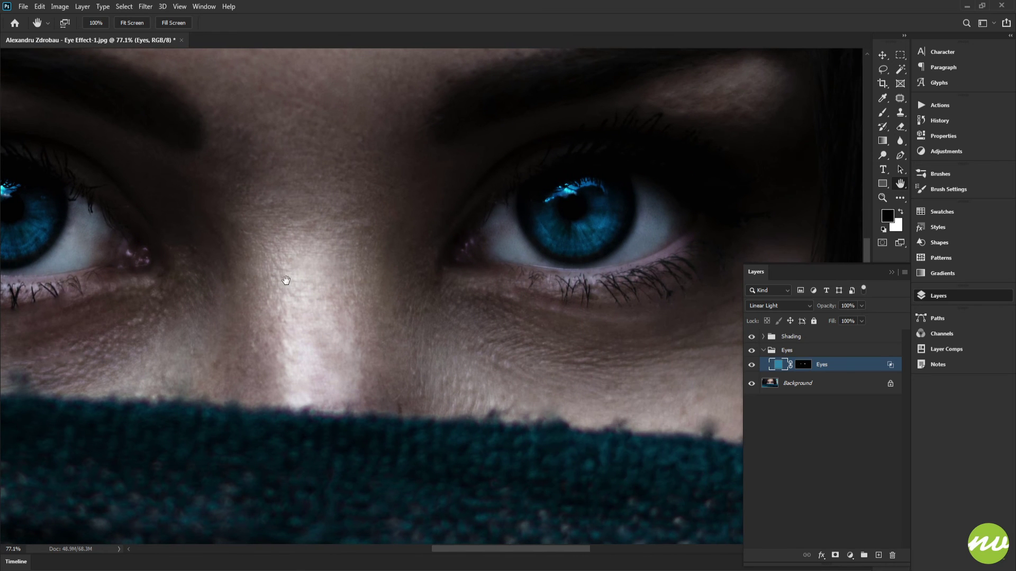
pyautogui.moveTo(568, 252); pyautogui.dragTo(474, 299)
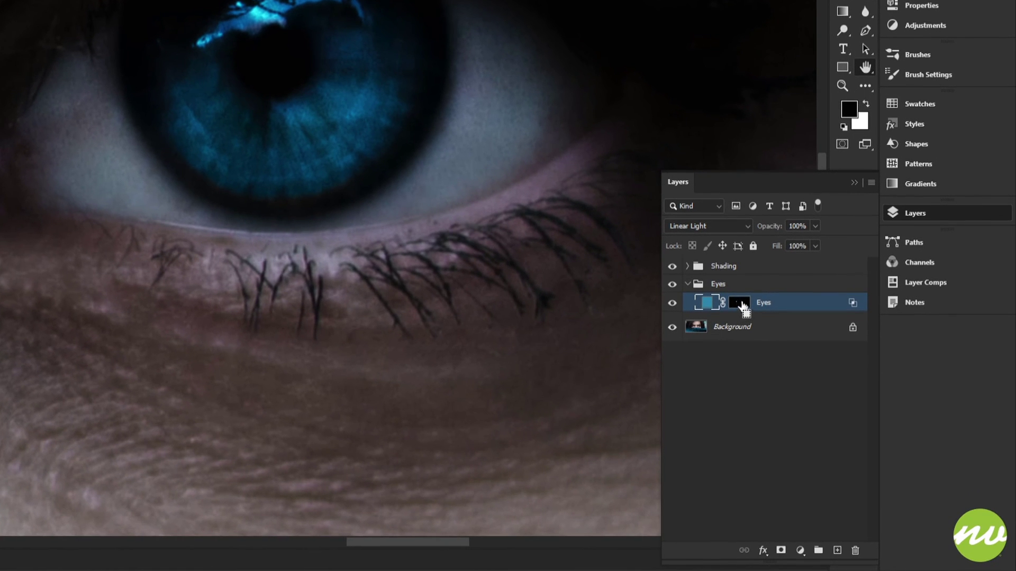
pyautogui.moveTo(735, 309); pyautogui.dragTo(734, 308)
pyautogui.click(689, 286)
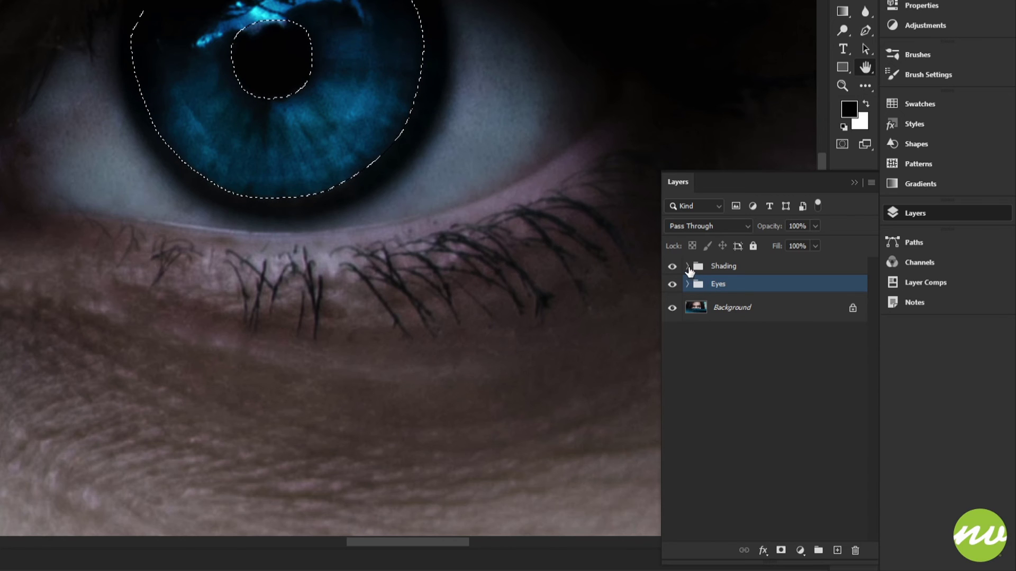
# Fill the iris selection with black on the layer mask of Color Fill 1 in the Shading group, and deselect
pyautogui.click(688, 267)
pyautogui.click(743, 288)
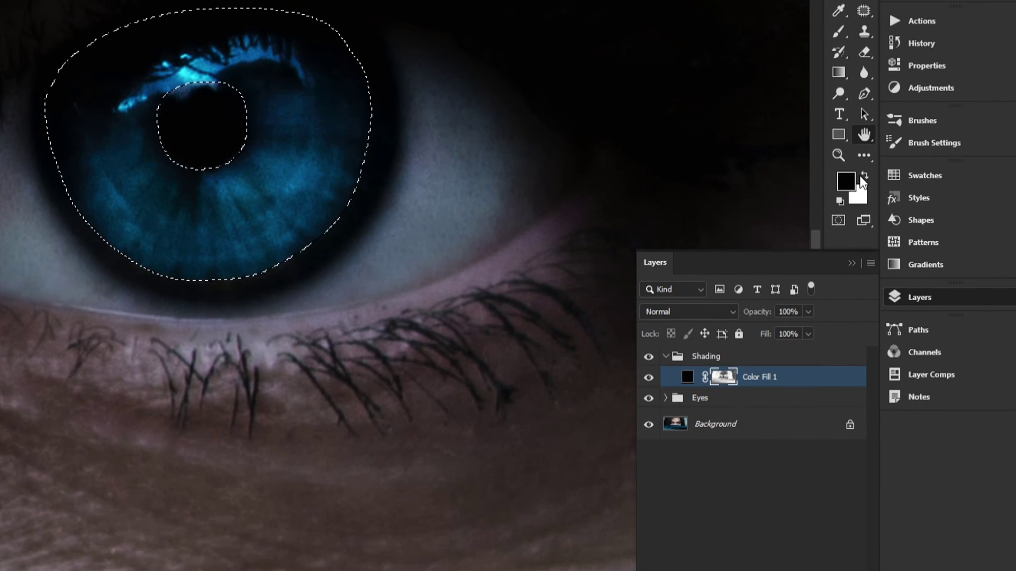
pyautogui.click(860, 174)
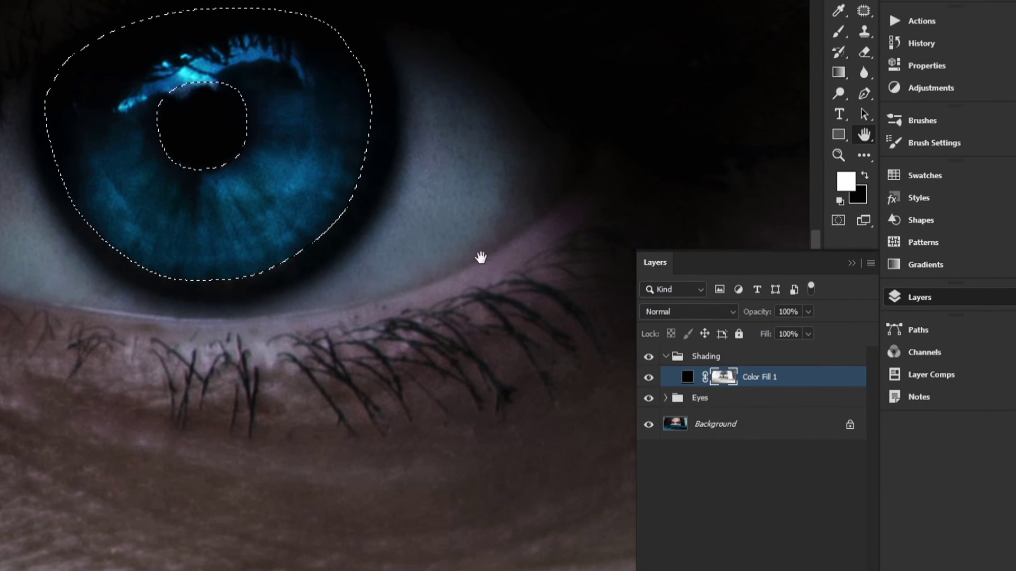
pyautogui.moveTo(481, 259); pyautogui.dragTo(508, 277)
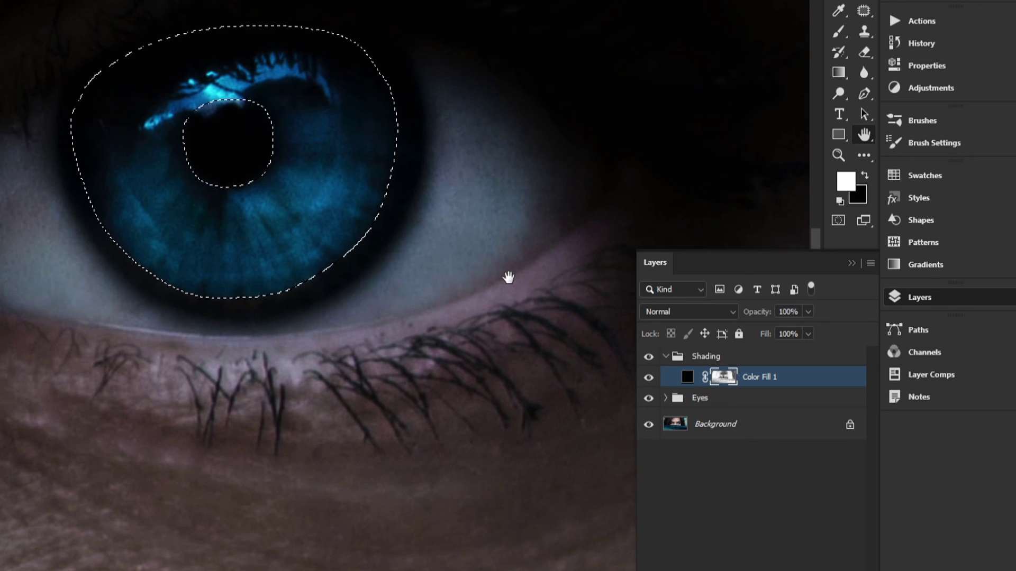
pyautogui.hotkey('ctrl', 'BackSpace')
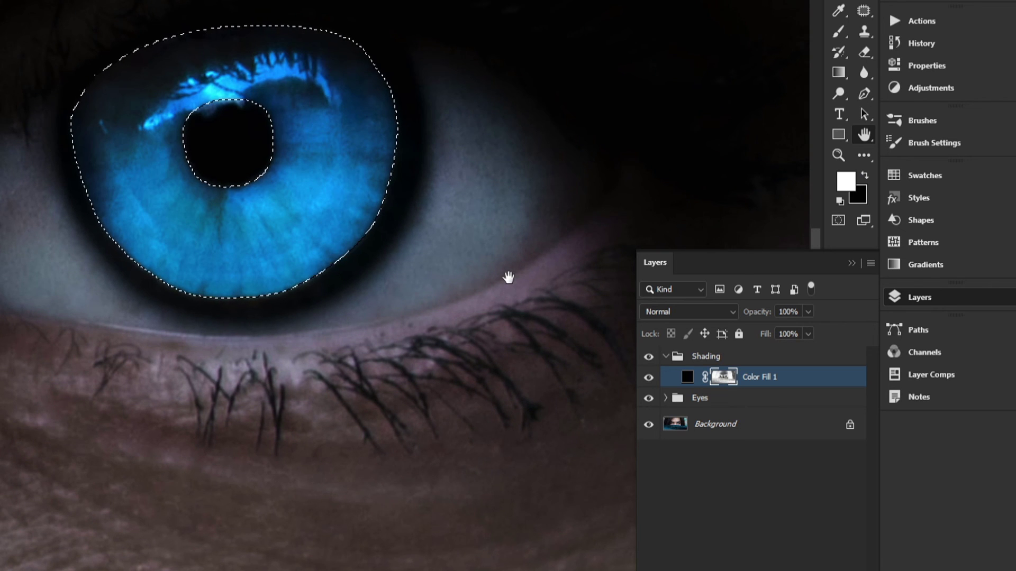
pyautogui.hotkey('ctrl', 'd')
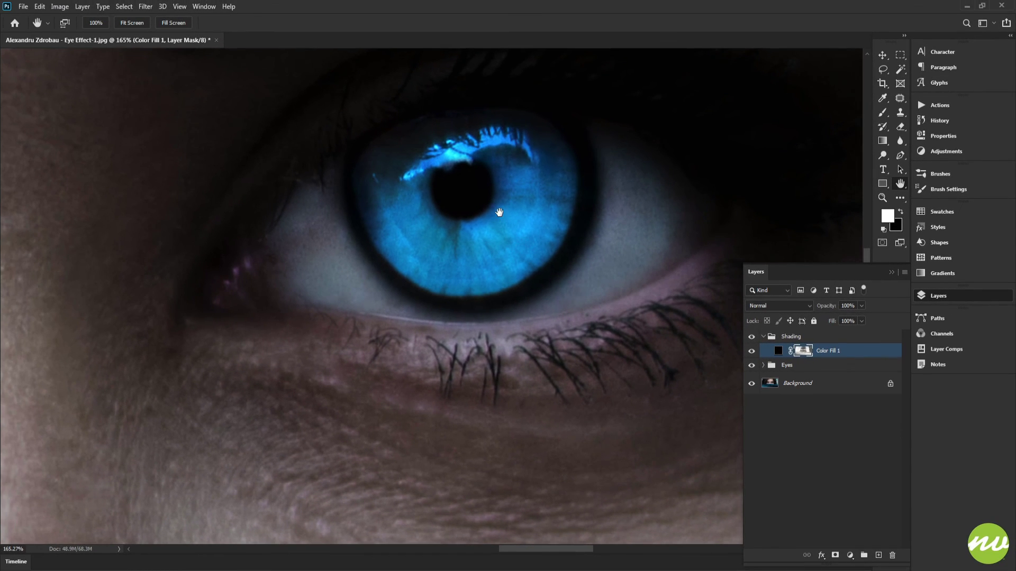
# Collapse the Shading group and fit the whole portrait in view
pyautogui.moveTo(388, 196); pyautogui.dragTo(506, 210)
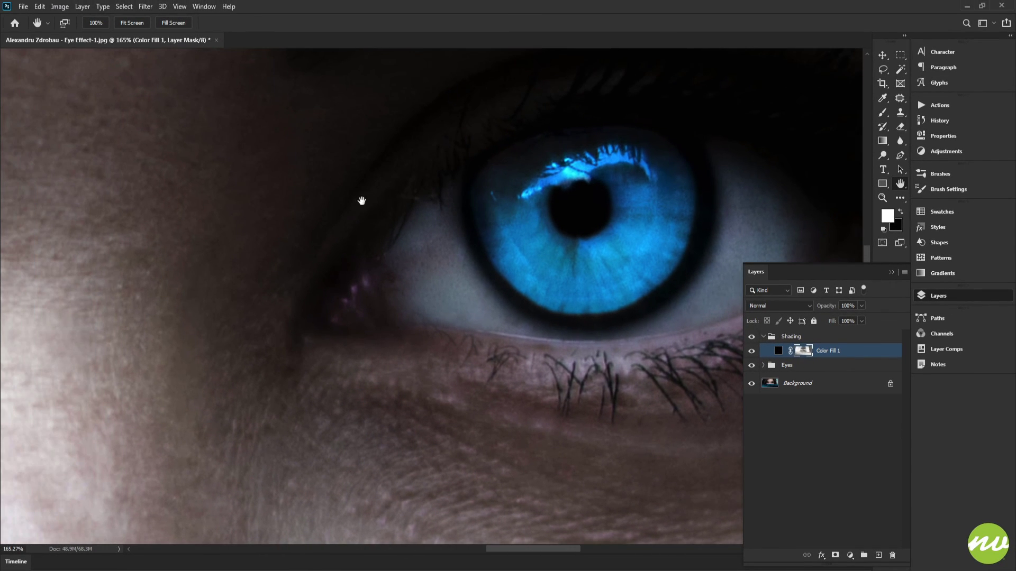
pyautogui.click(132, 23)
pyautogui.keyDown('ctrl'); pyautogui.moveTo(408, 270); pyautogui.dragTo(450, 285); pyautogui.keyUp('ctrl')
pyautogui.moveTo(609, 323); pyautogui.dragTo(641, 316)
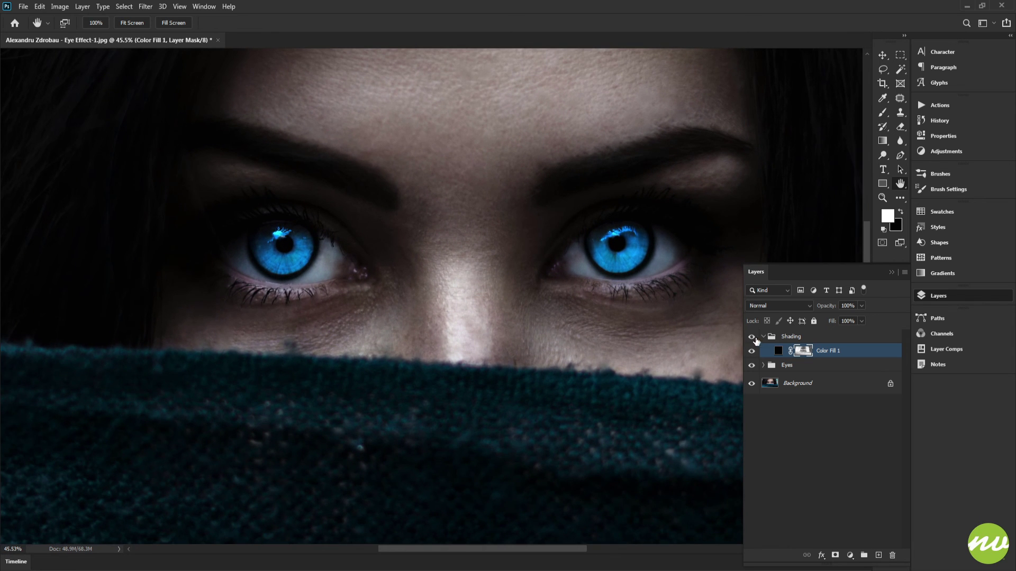
pyautogui.click(763, 337)
pyautogui.hotkey('ctrl', '0')
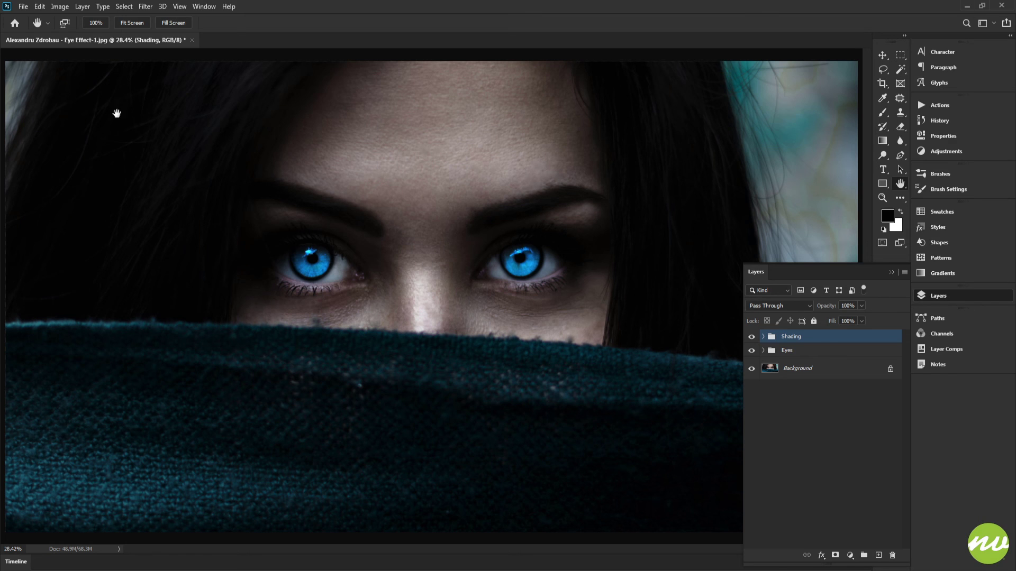
# Save the document as the Photoshop file "Eye Effect-1.psd" in the Workfiles folder with Maximize Compatibility on
pyautogui.click(20, 7)
pyautogui.click(31, 132)
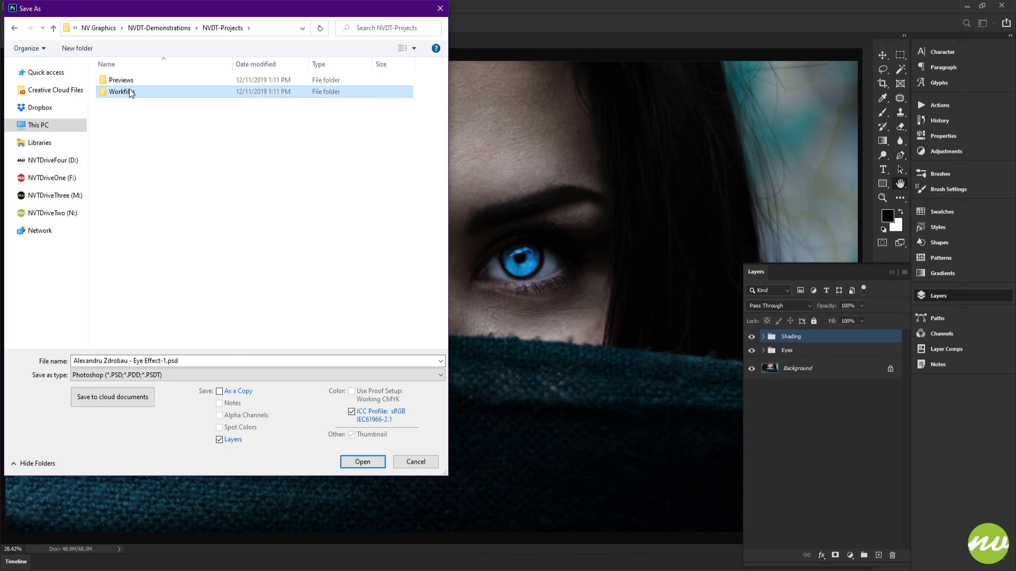
pyautogui.tripleClick(147, 361)
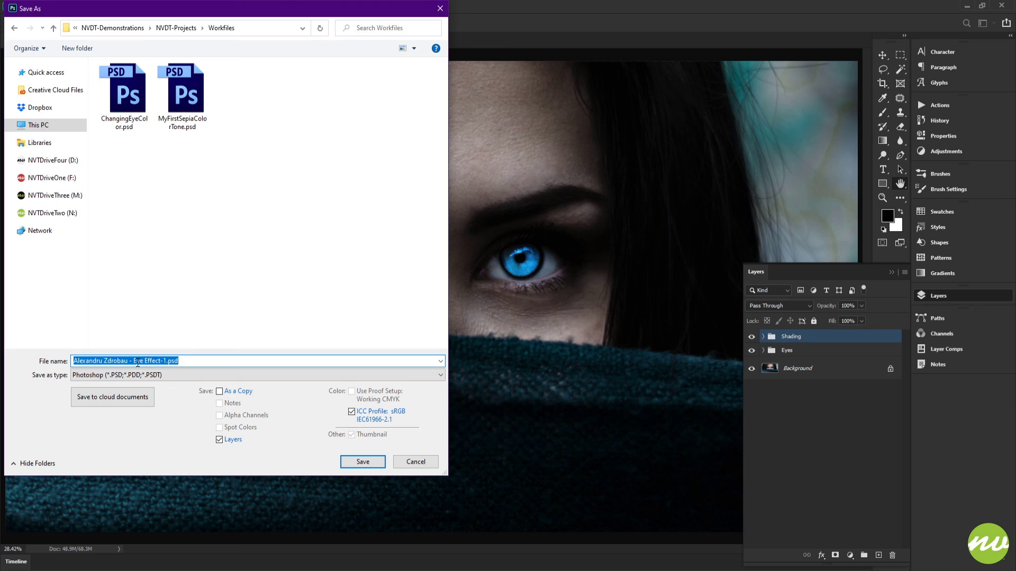
pyautogui.click(134, 362)
pyautogui.hotkey('shift', 'Home')
pyautogui.press('BackSpace')
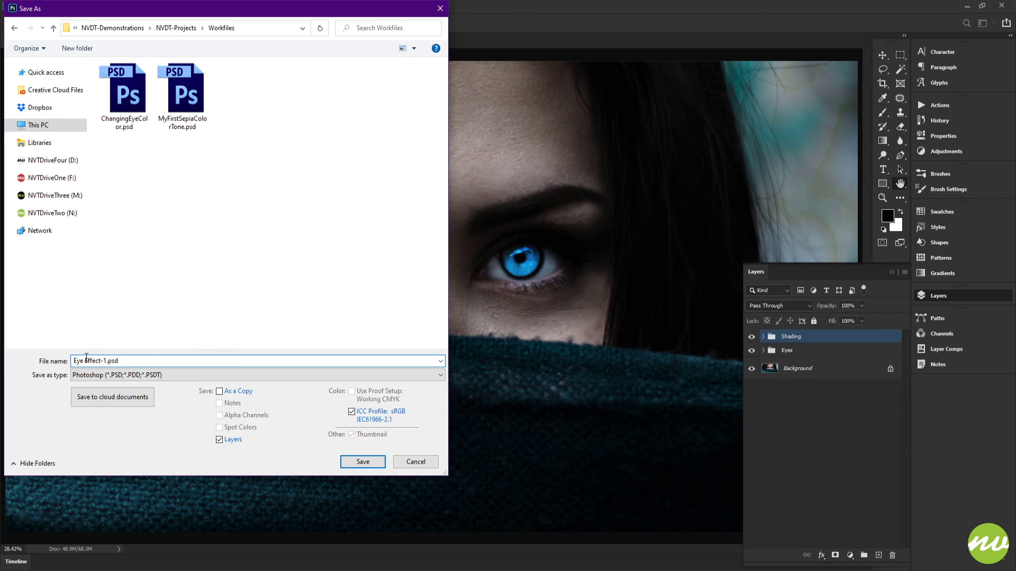
pyautogui.click(357, 463)
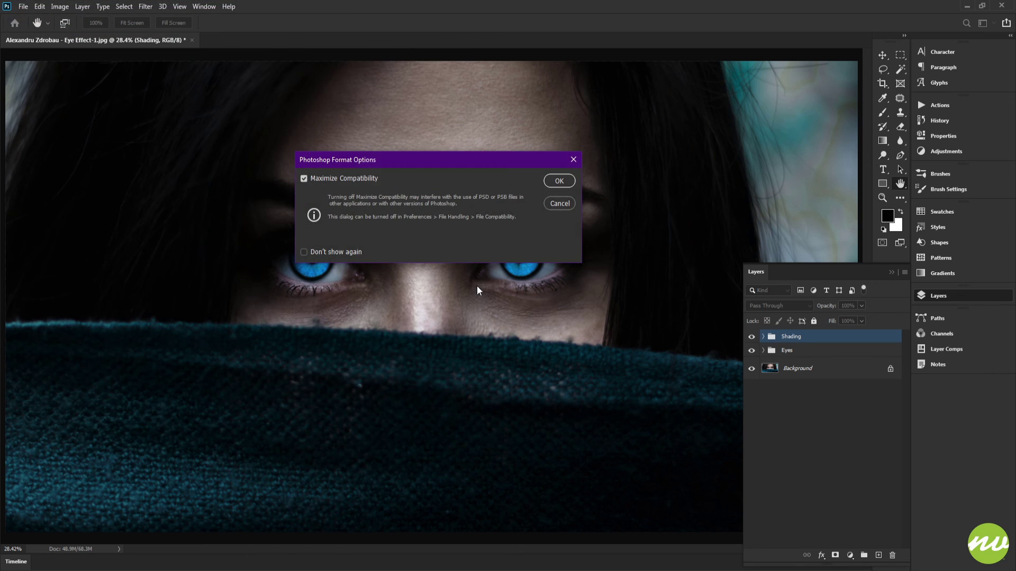
pyautogui.click(558, 181)
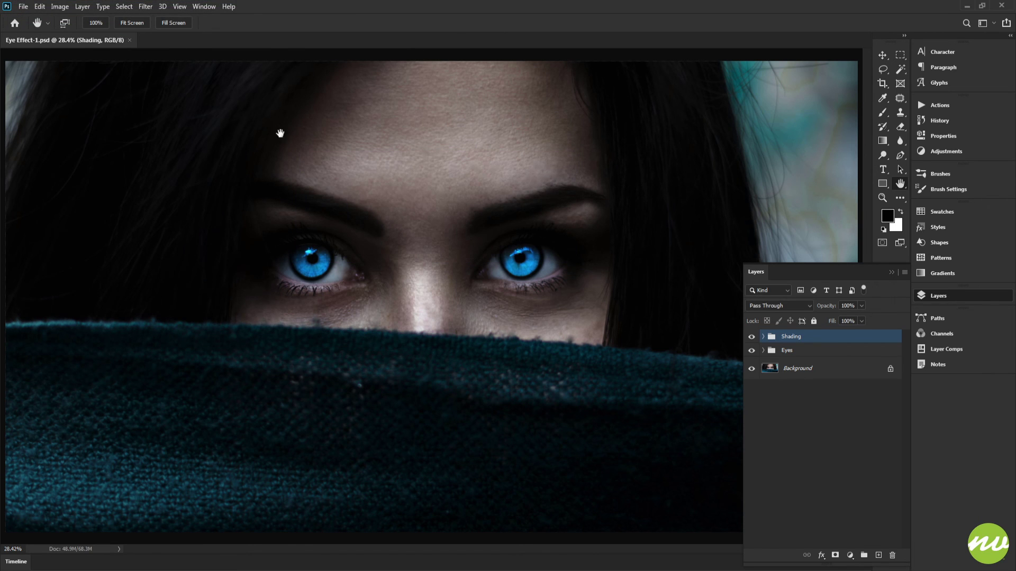
# Save a JPEG version of the finished portrait in the Previews folder
pyautogui.click(23, 6)
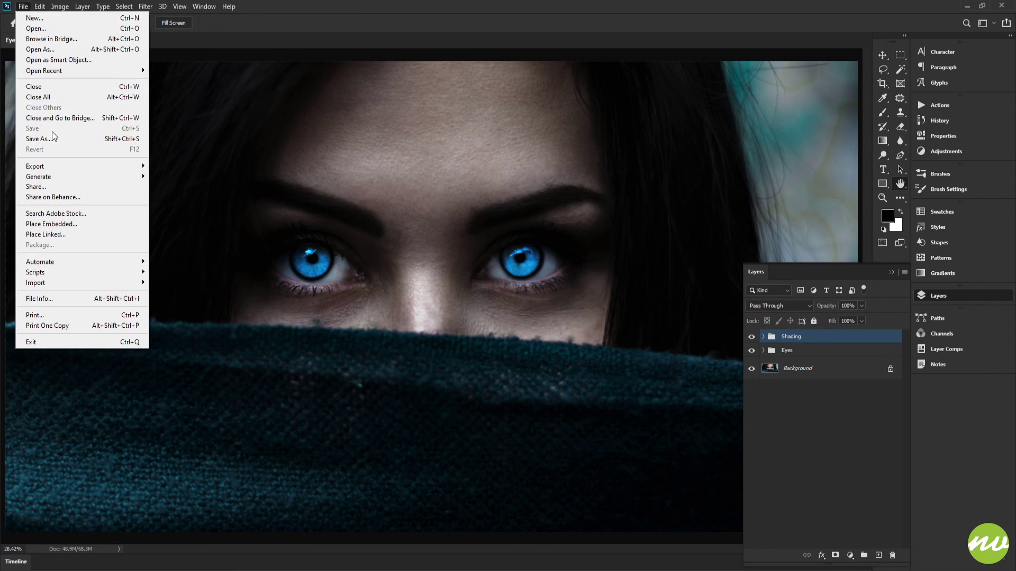
pyautogui.click(38, 139)
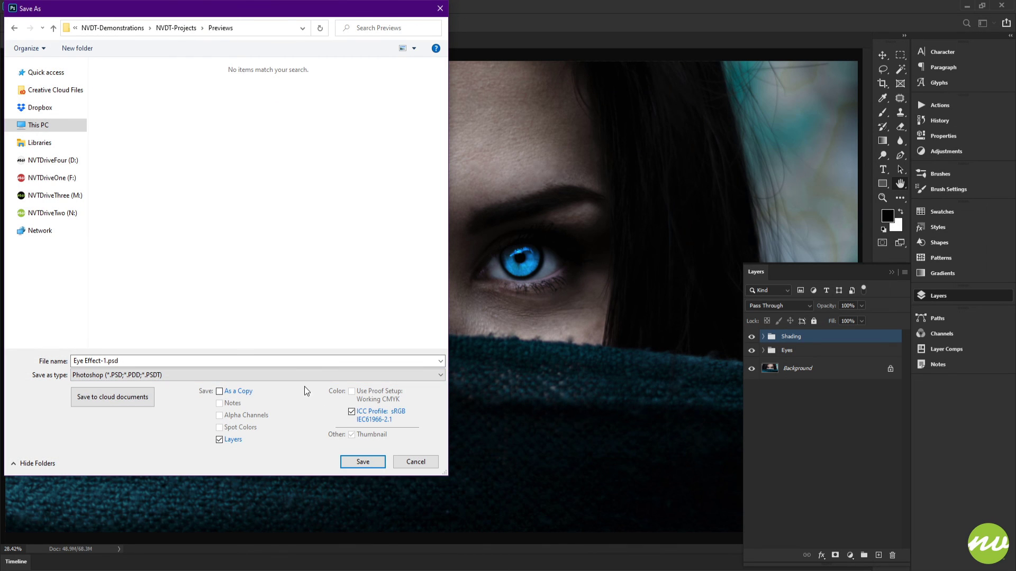
pyautogui.click(295, 375)
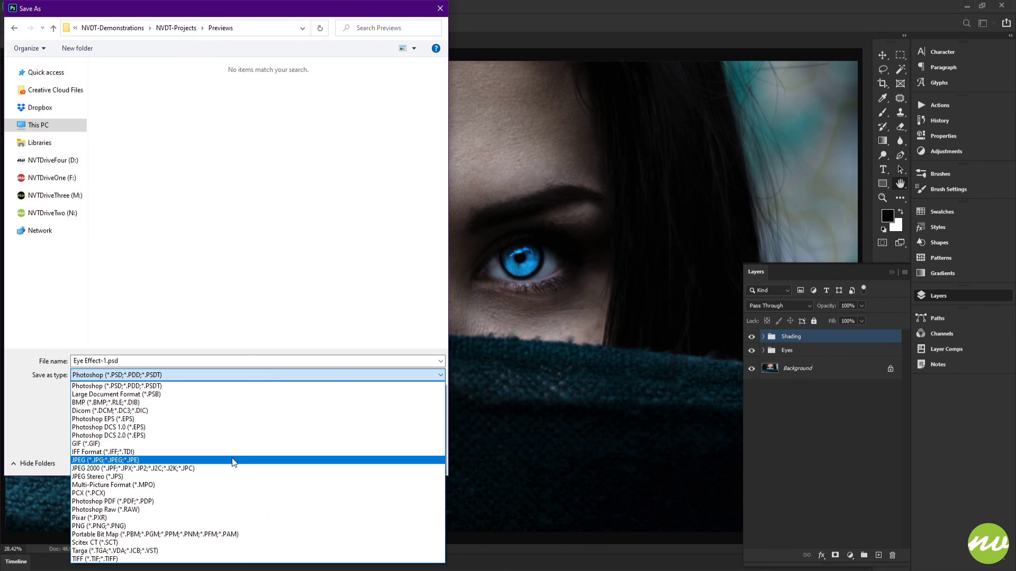
pyautogui.click(233, 461)
pyautogui.click(359, 463)
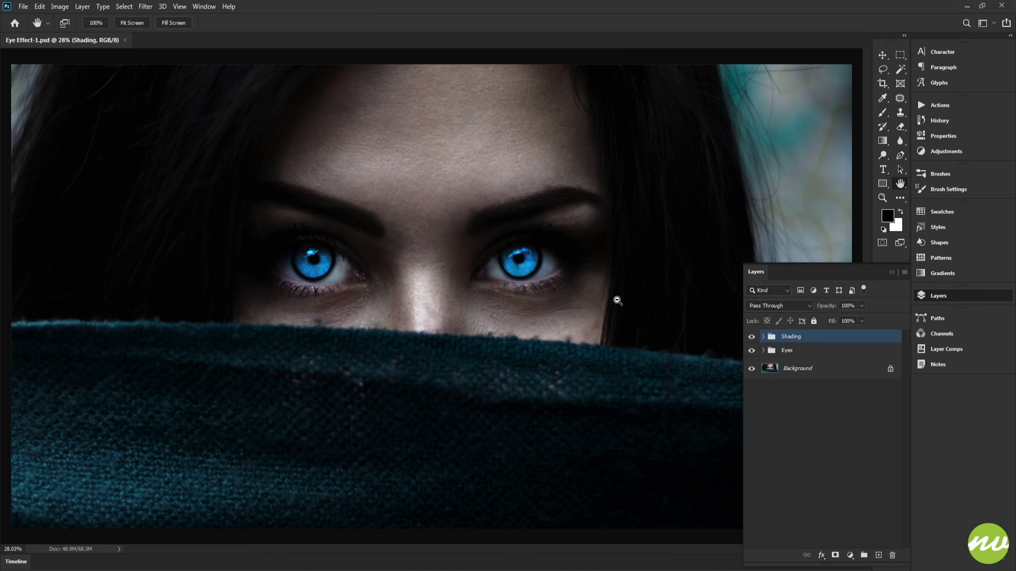
# Examine the finished glowing-eye portrait at a much reduced size and again at 25% zoom
pyautogui.keyDown('alt'); pyautogui.click(617, 300); pyautogui.keyUp('alt')
pyautogui.keyDown('alt'); pyautogui.click(617, 301); pyautogui.keyUp('alt')
pyautogui.keyDown('alt'); pyautogui.click(617, 300); pyautogui.keyUp('alt')
pyautogui.keyDown('alt'); pyautogui.click(617, 301); pyautogui.keyUp('alt')
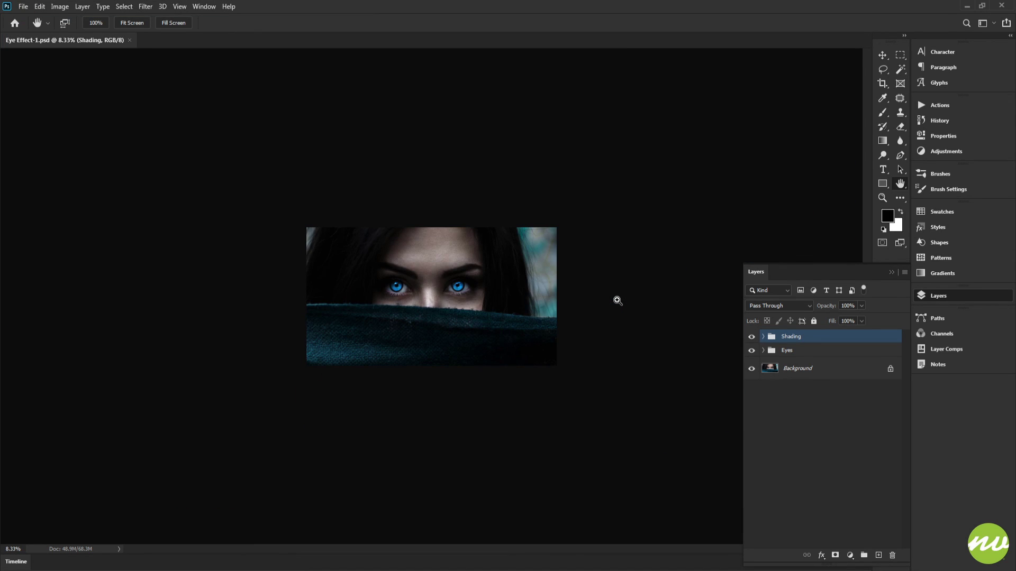
pyautogui.click(617, 301)
pyautogui.click(617, 300)
pyautogui.click(617, 301)
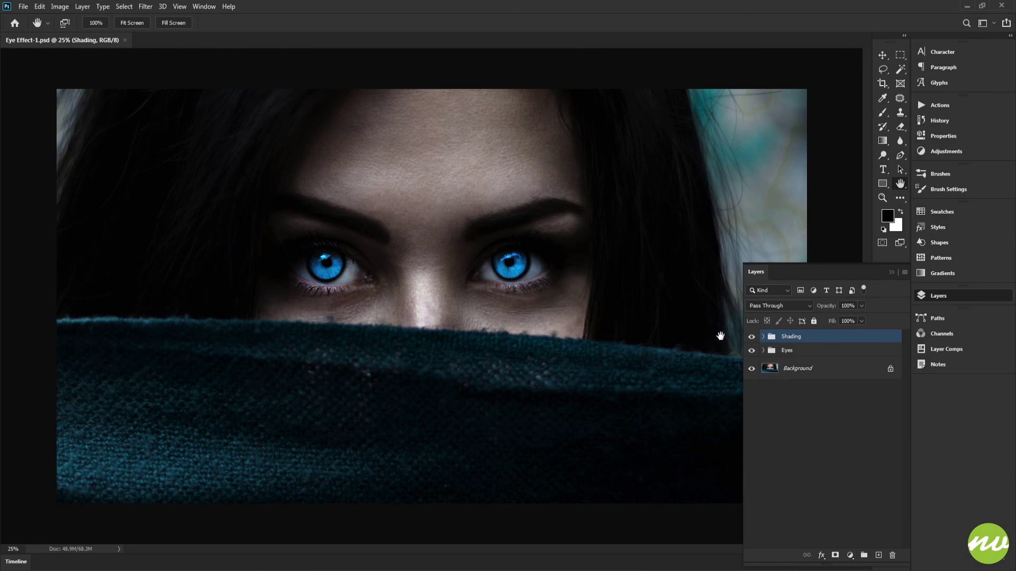